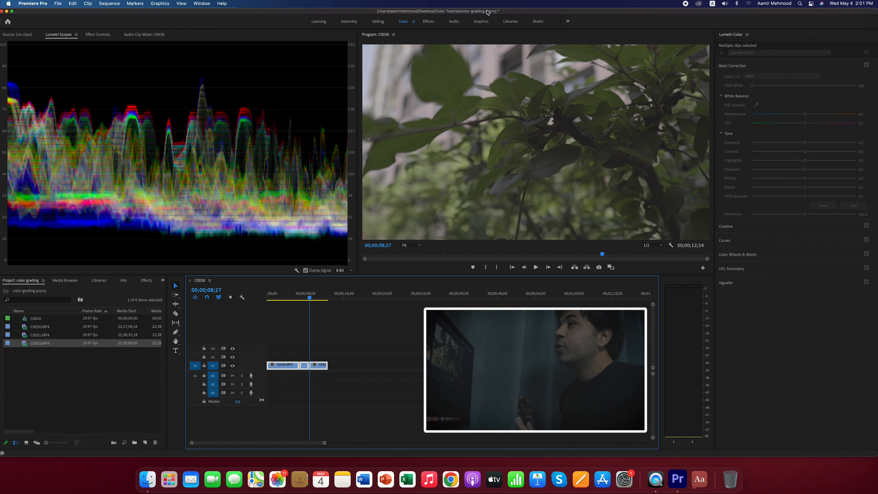
{"action": "left_click", "coordinate": [58, 36]}
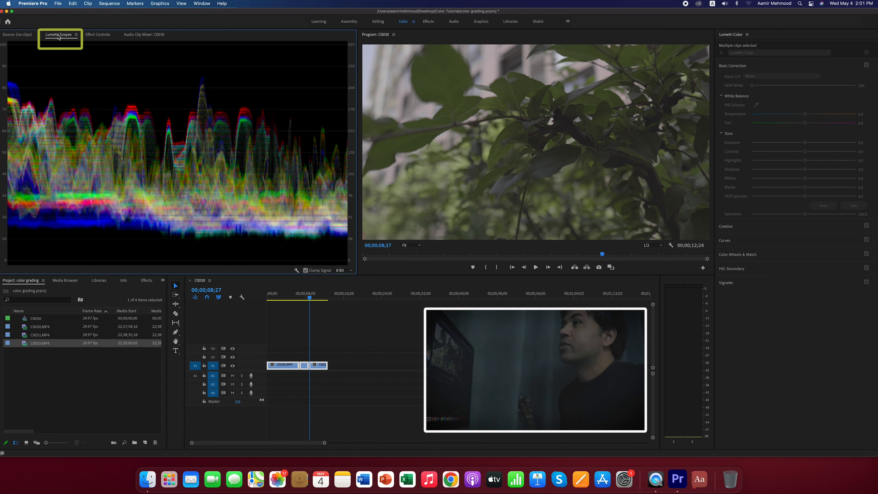
{"action": "left_click", "coordinate": [76, 35]}
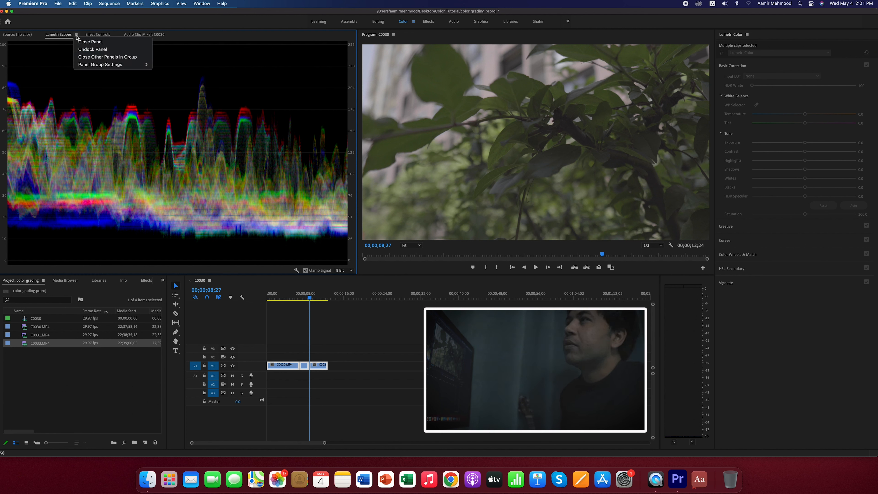
{"action": "mouse_move", "coordinate": [97, 64]}
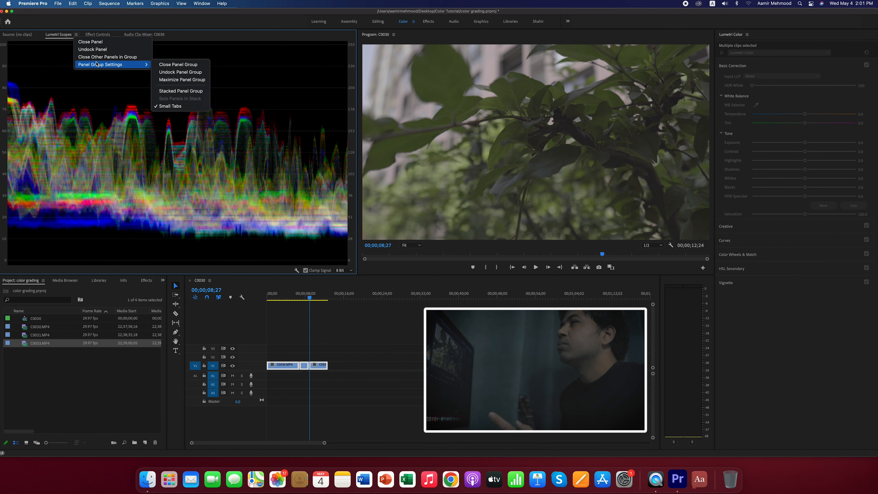
{"action": "left_click", "coordinate": [75, 35]}
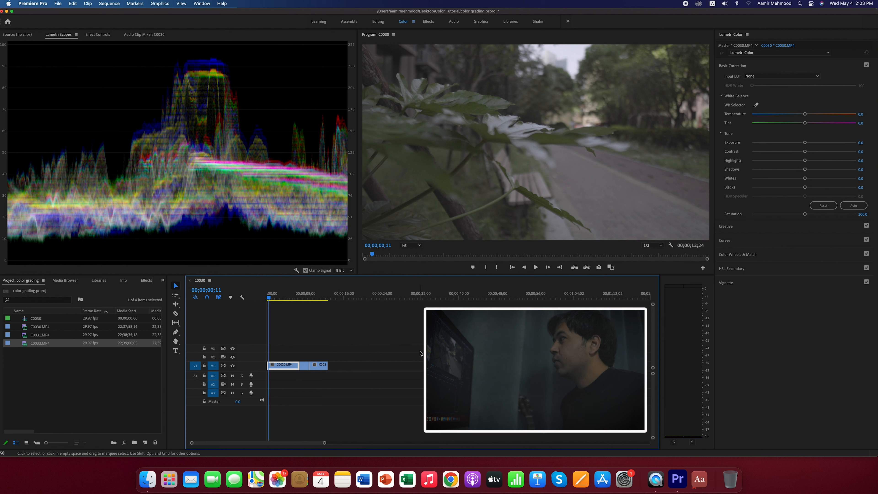
- Balance the first clip's luminance with the color wheels: darken the shadows, slightly lift the highlights and clearly lift the midtones
{"action": "left_click", "coordinate": [725, 256]}
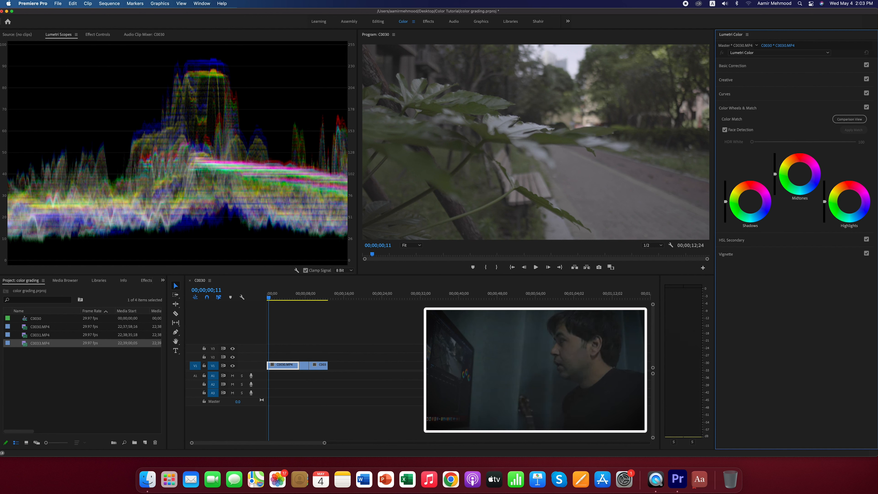
{"action": "left_click_drag", "start_coordinate": [725, 201], "coordinate": [725, 206]}
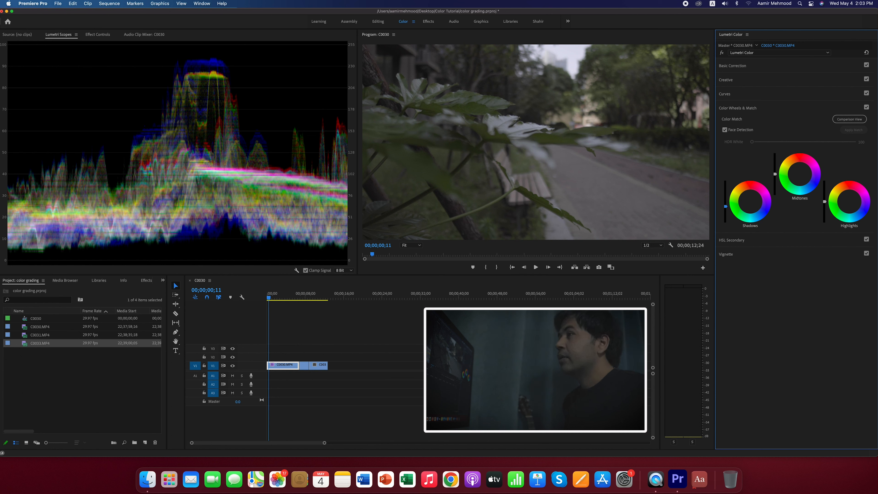
{"action": "left_click_drag", "start_coordinate": [824, 201], "coordinate": [824, 197]}
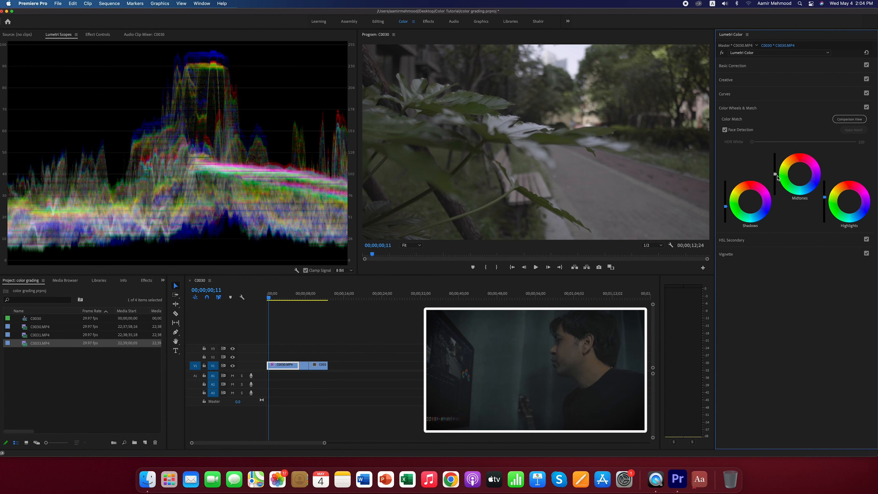
{"action": "left_click_drag", "start_coordinate": [775, 174], "coordinate": [775, 163]}
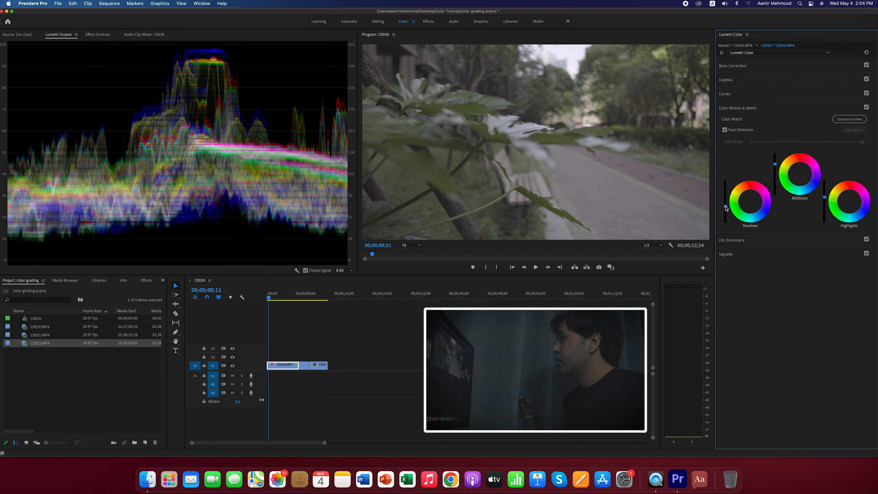
{"action": "left_click_drag", "start_coordinate": [725, 206], "coordinate": [725, 210]}
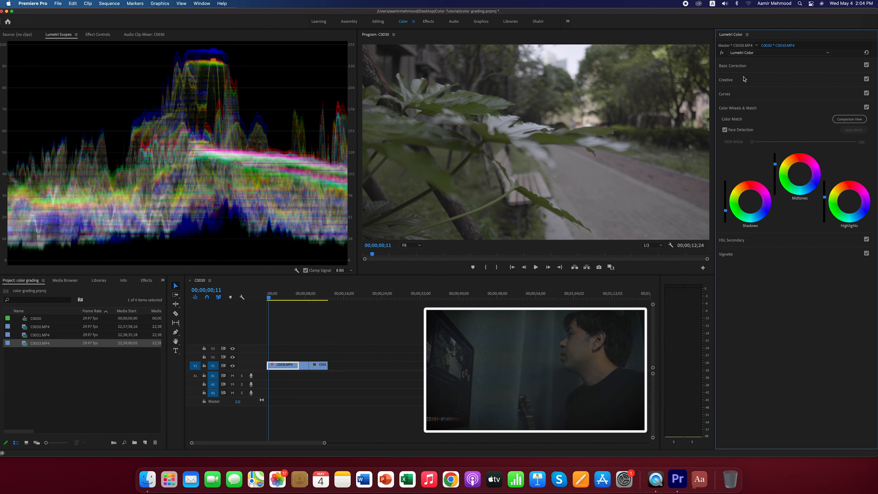
- Shift the clip's Tint towards green to about -5.6 and set the Contrast to 15 in the basic correction
{"action": "left_click", "coordinate": [731, 66]}
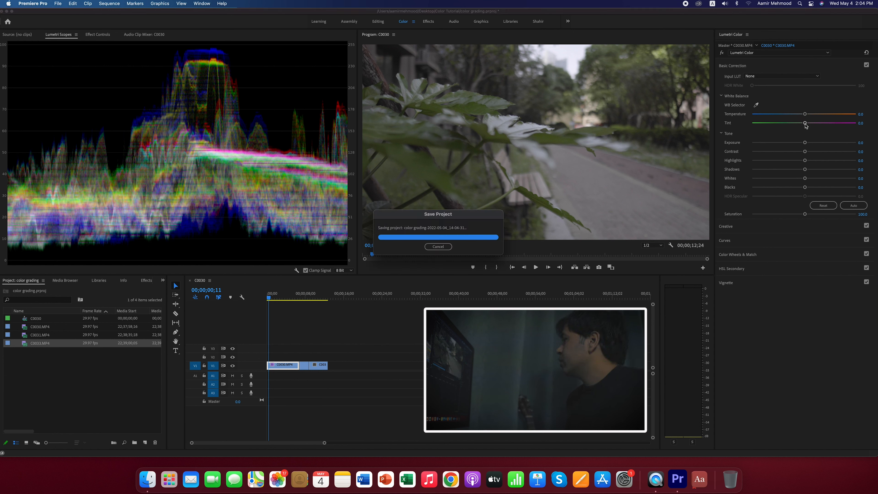
{"action": "left_click_drag", "start_coordinate": [805, 124], "coordinate": [801, 124]}
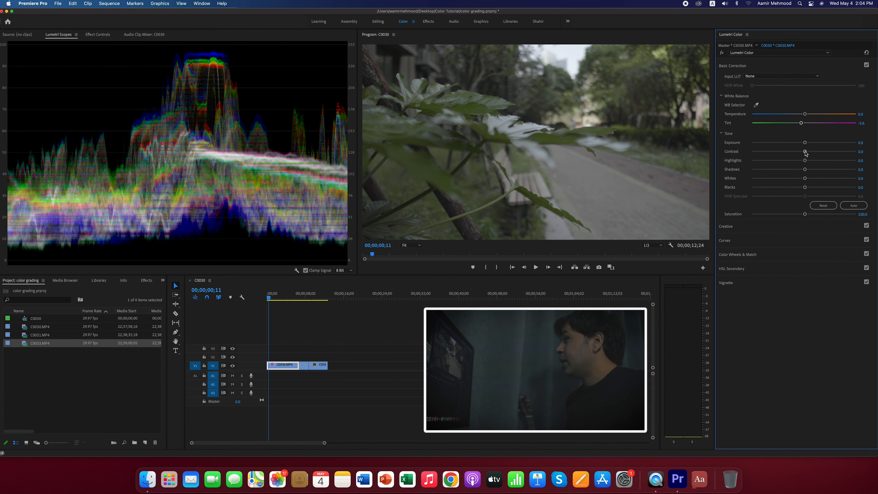
{"action": "left_click", "coordinate": [865, 151]}
{"action": "type", "text": "15"}
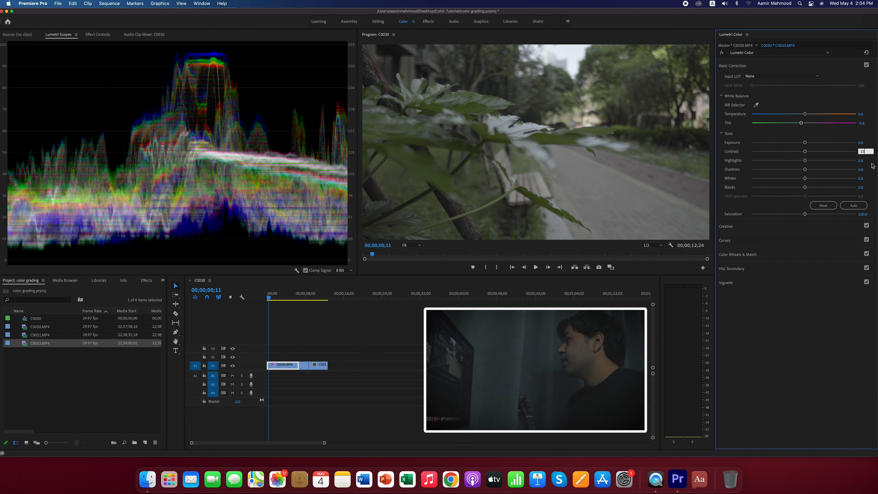
{"action": "key", "text": "Return"}
{"action": "left_click", "coordinate": [861, 143]}
{"action": "type", "text": "30"}
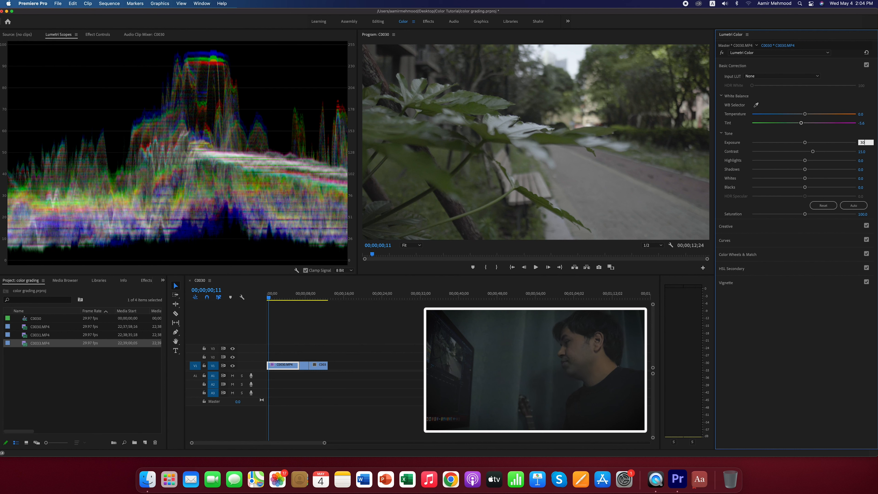
{"action": "key", "text": "Return"}
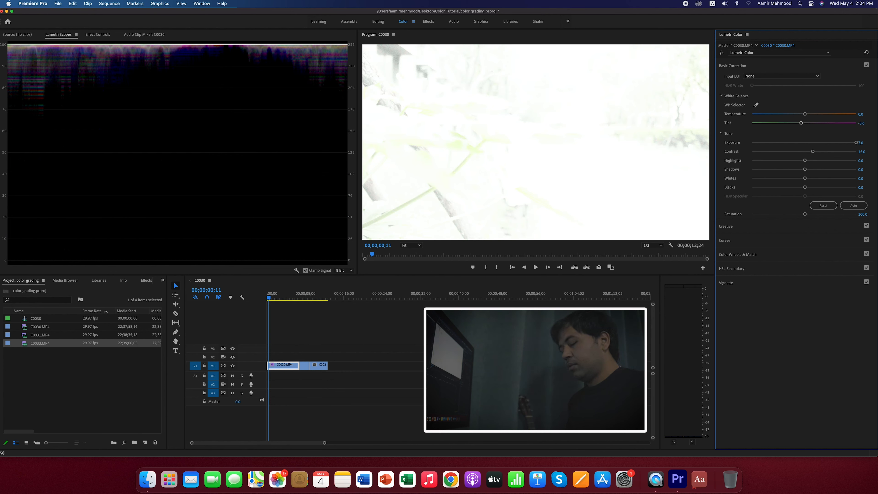
{"action": "key", "text": "super+z"}
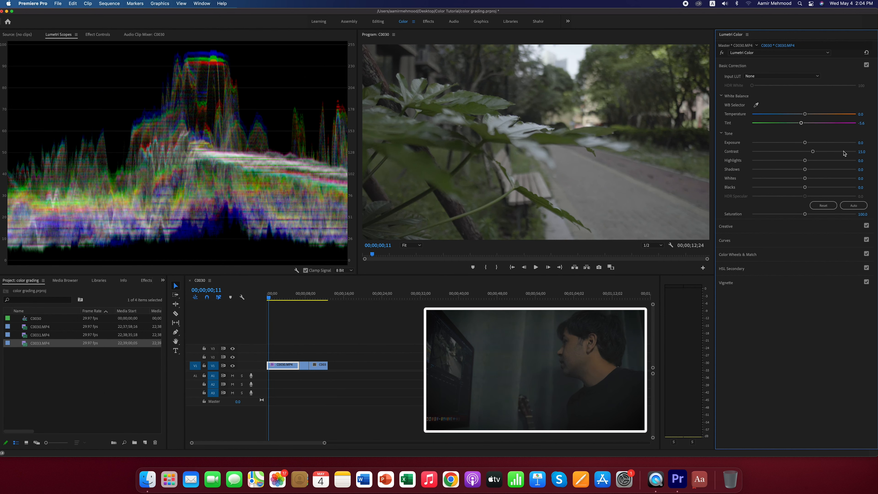
- Set the clip's Contrast to 30 in the basic correction
{"action": "left_click", "coordinate": [863, 152]}
{"action": "type", "text": "3"}
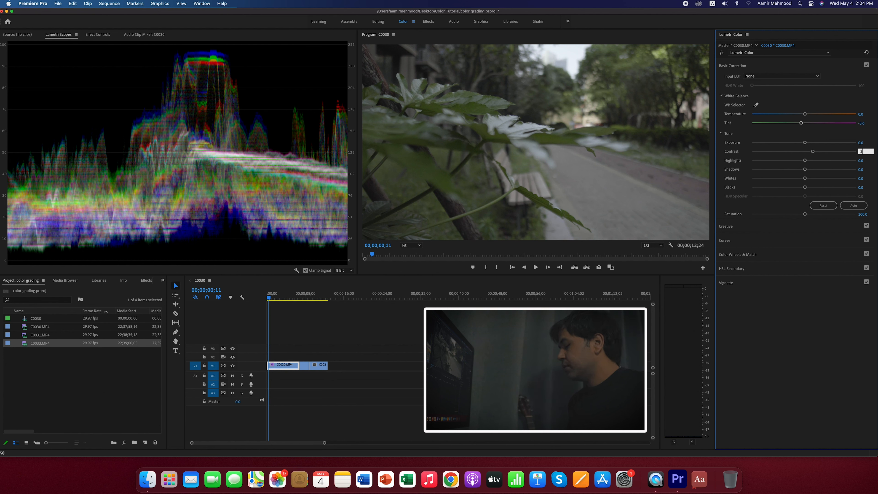
{"action": "type", "text": "0"}
{"action": "key", "text": "Return"}
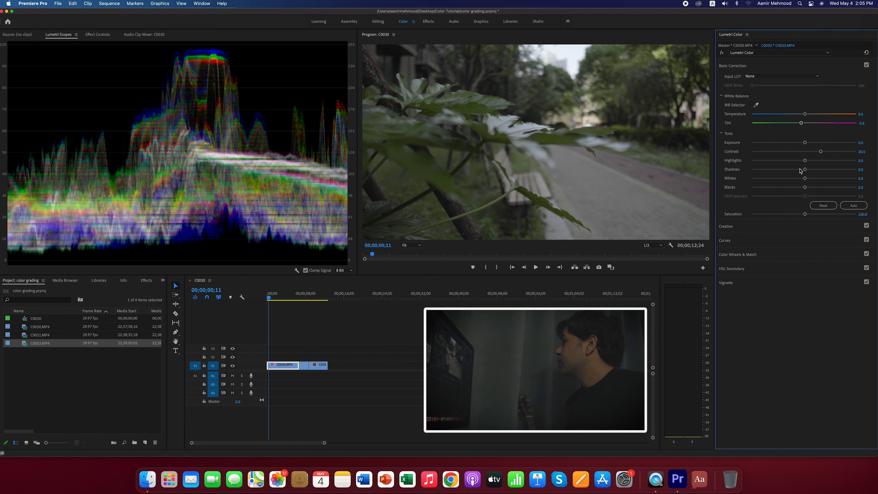
- Lower the clip's Highlights to about -64.4 and its Shadows to about -11.9
{"action": "left_click_drag", "start_coordinate": [805, 160], "coordinate": [771, 161]}
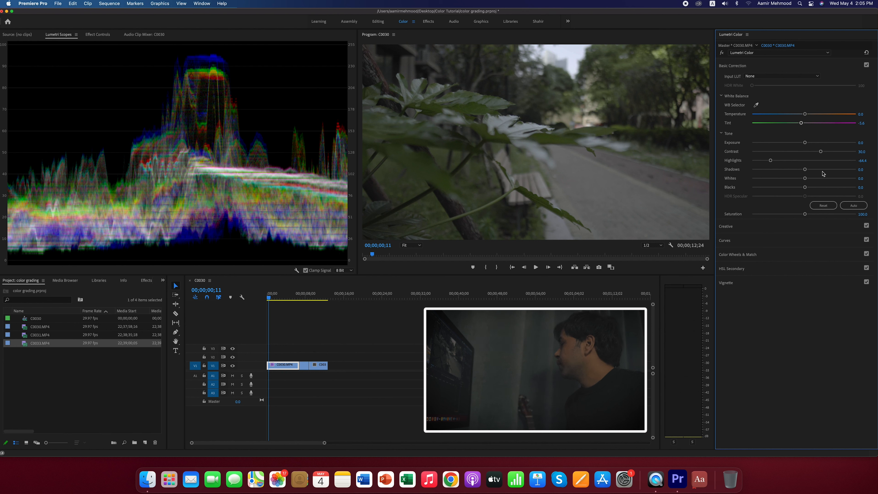
{"action": "left_click_drag", "start_coordinate": [805, 169], "coordinate": [798, 170]}
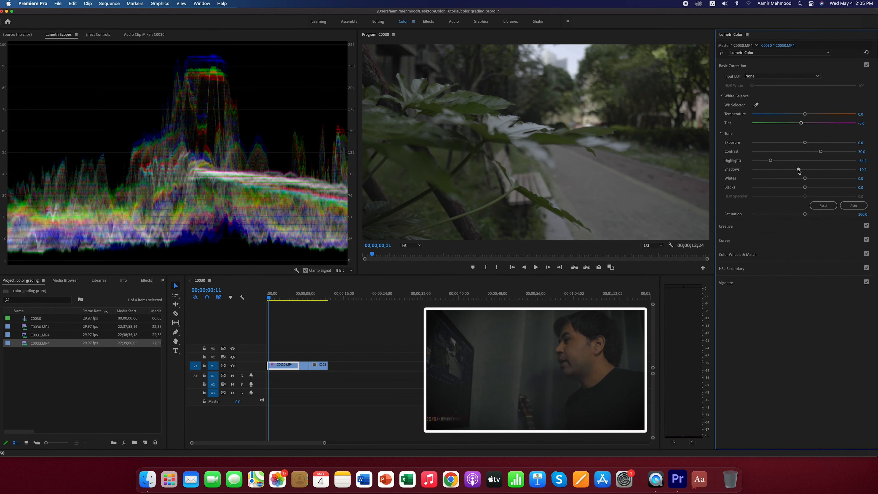
{"action": "left_click_drag", "start_coordinate": [799, 170], "coordinate": [797, 170]}
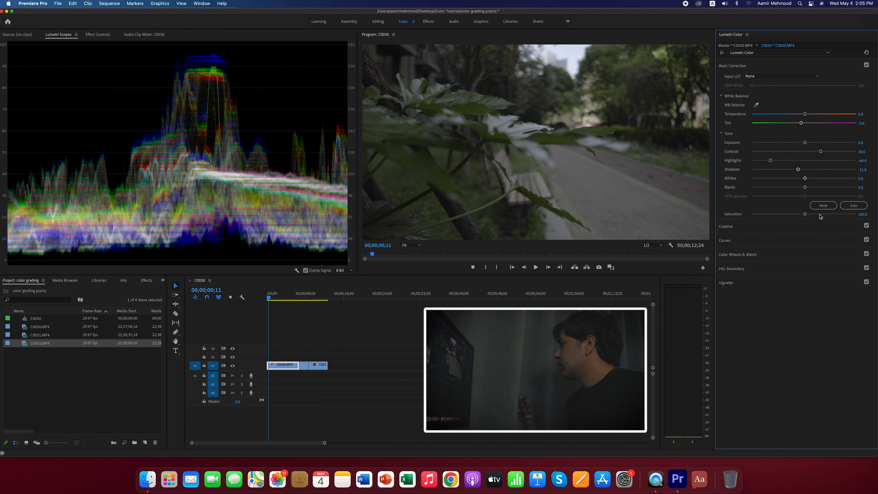
- Try the creative looks Fuji ETERNA 250D Fuji 3510, SL BIG MINUS BLUE and SL CLEAN KODAK B SOFT, and return the Look to None
{"action": "left_click", "coordinate": [730, 229]}
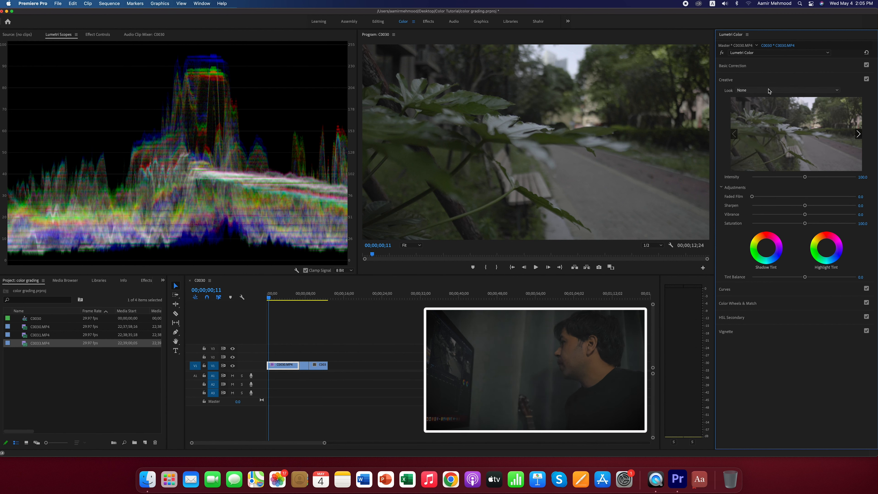
{"action": "left_click", "coordinate": [828, 91]}
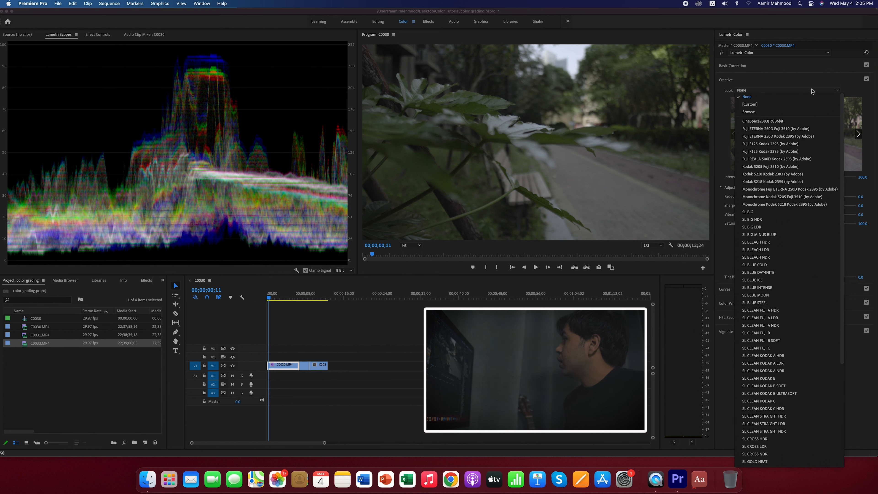
{"action": "left_click", "coordinate": [773, 129]}
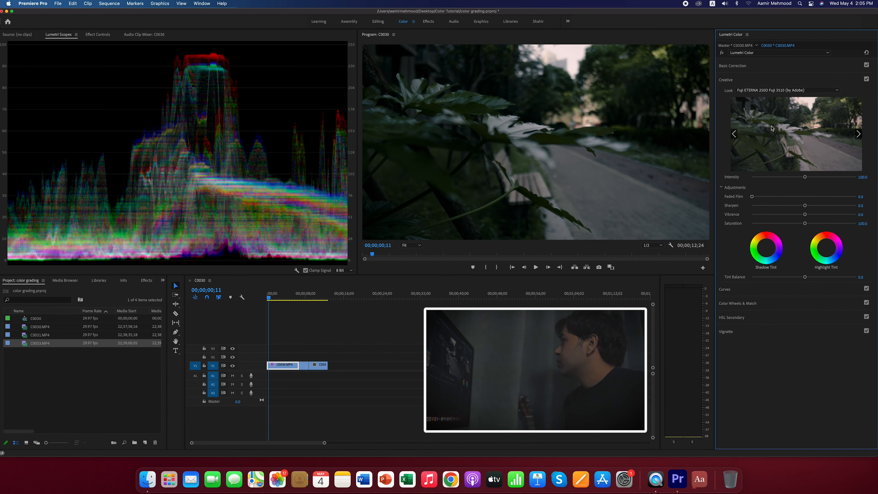
{"action": "left_click", "coordinate": [797, 91]}
{"action": "left_click", "coordinate": [782, 204]}
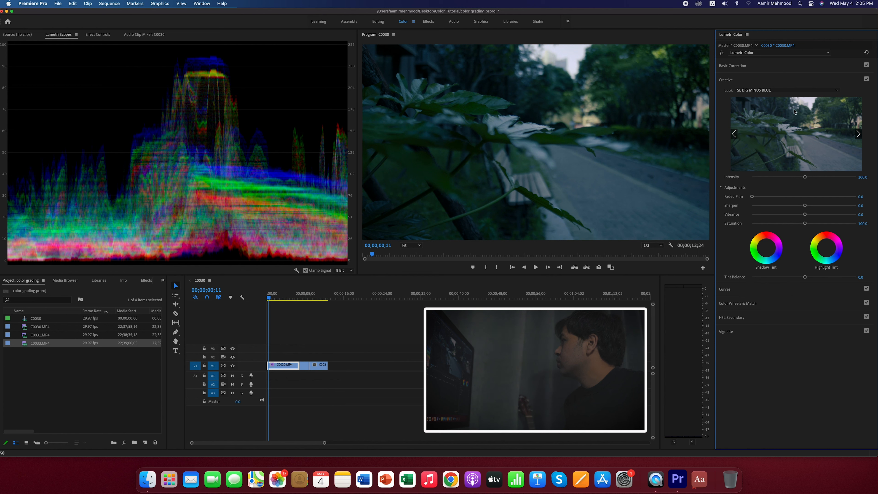
{"action": "left_click", "coordinate": [798, 91]}
{"action": "left_click", "coordinate": [781, 225]}
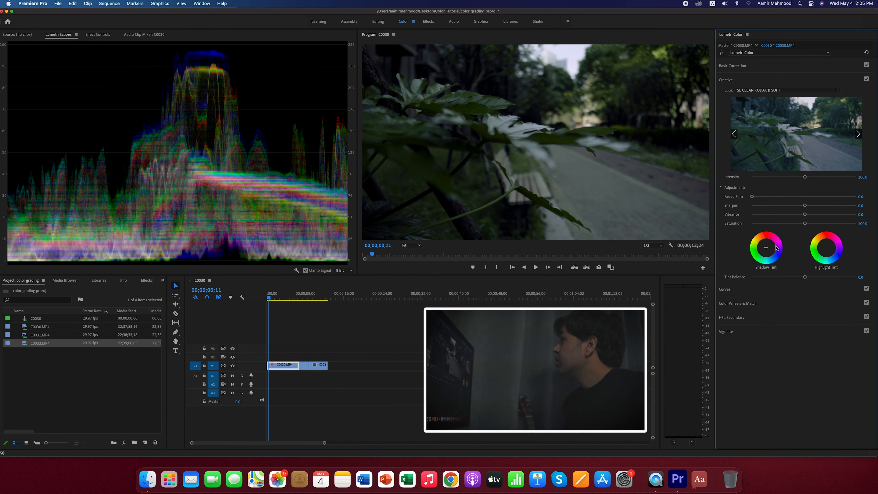
{"action": "left_click", "coordinate": [807, 92]}
{"action": "scroll", "coordinate": [760, 104], "scroll_direction": "up", "scroll_amount": 8}
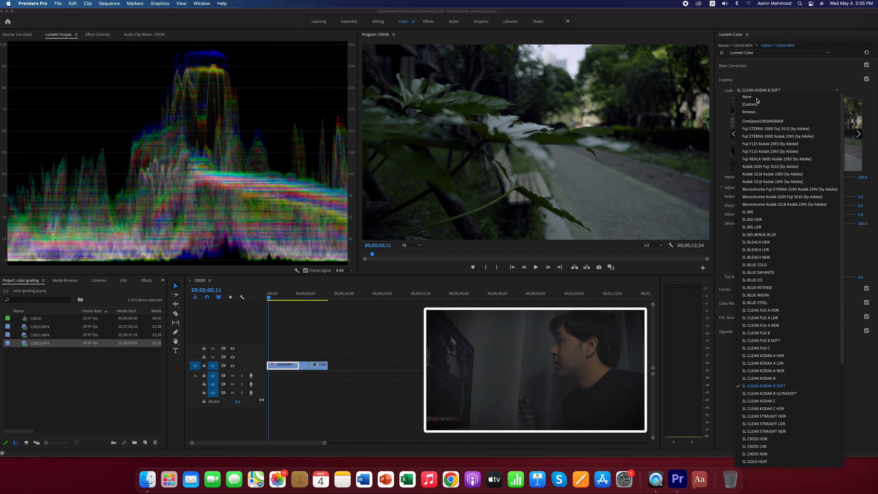
{"action": "left_click", "coordinate": [757, 97]}
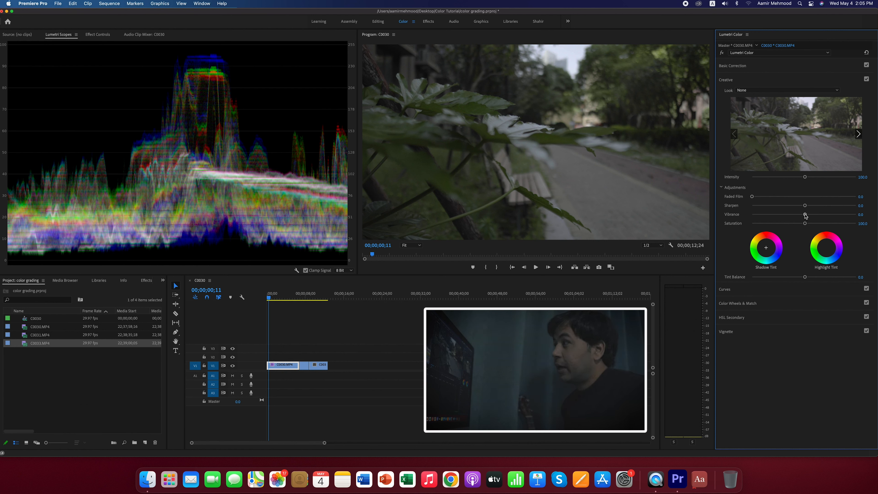
- Set the creative Vibrance to 60 and briefly play the clip to preview the grade
{"action": "left_click_drag", "start_coordinate": [805, 216], "coordinate": [838, 216]}
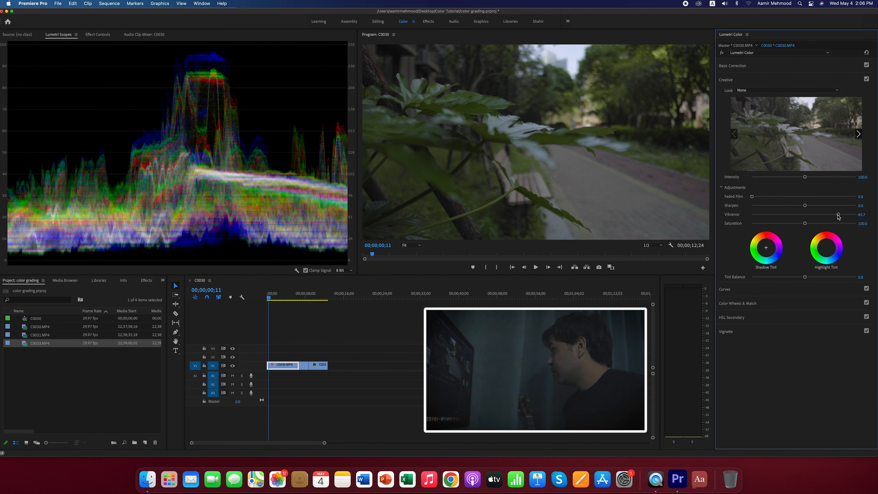
{"action": "left_click", "coordinate": [865, 214]}
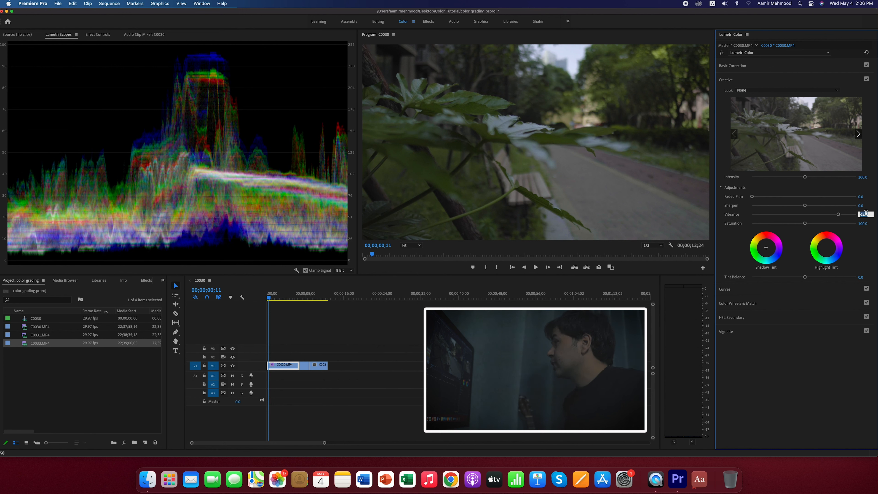
{"action": "type", "text": "60"}
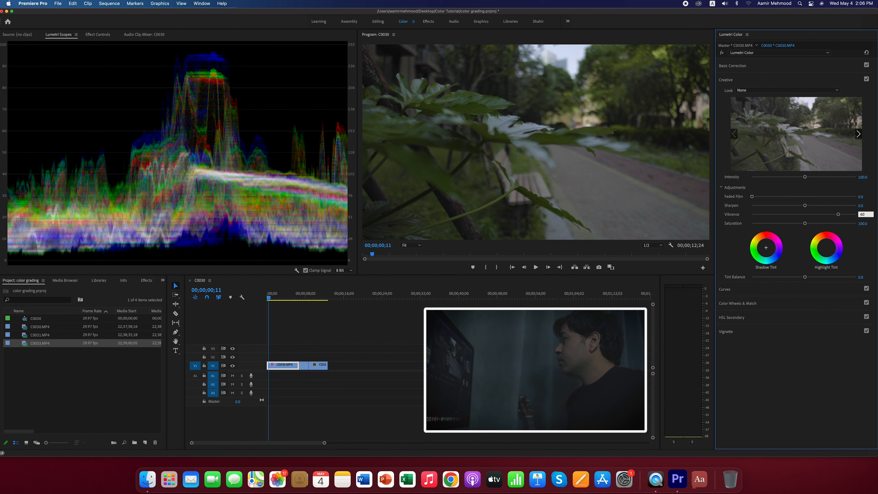
{"action": "key", "text": "Return"}
{"action": "key", "text": "space"}
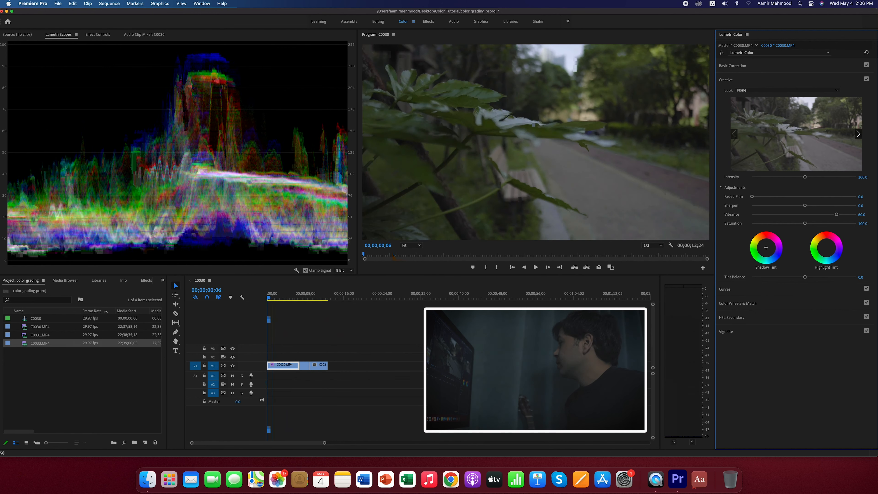
{"action": "key", "text": "space"}
- Set the creative Saturation to 130 and the Faded Film amount to 20
{"action": "left_click_drag", "start_coordinate": [860, 224], "coordinate": [871, 225]}
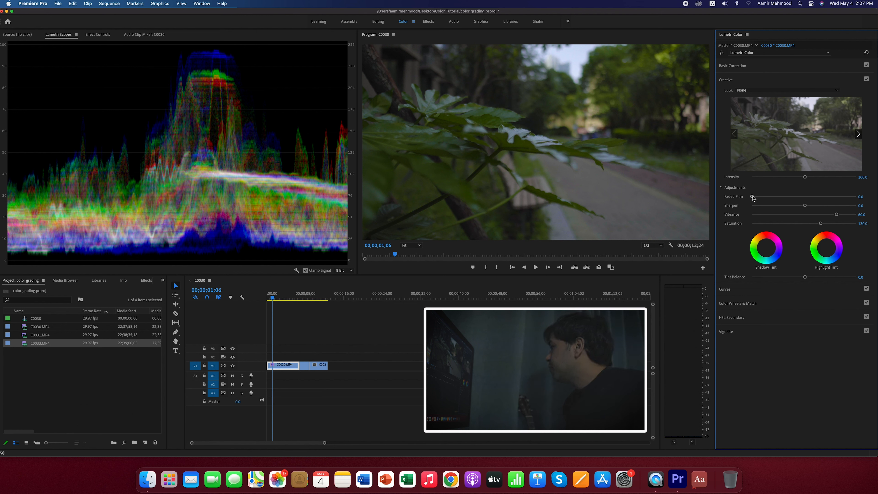
{"action": "left_click_drag", "start_coordinate": [753, 197], "coordinate": [771, 199]}
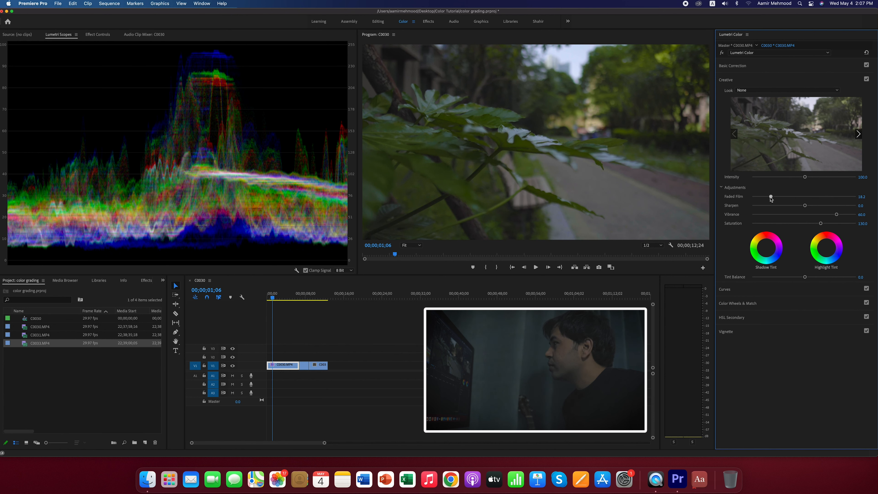
{"action": "left_click", "coordinate": [865, 196]}
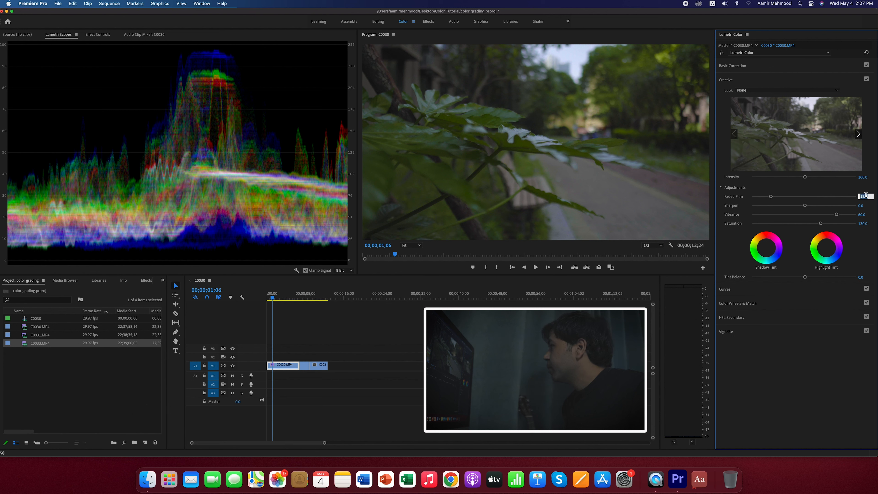
{"action": "type", "text": "20"}
{"action": "key", "text": "Return"}
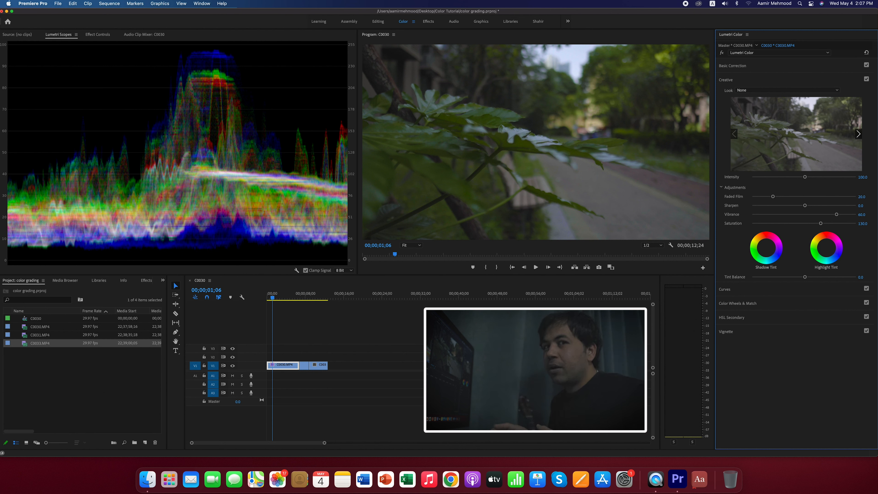
- Try a strong dark vignette on the first clip by entering a Vignette Amount of -10
{"action": "left_click", "coordinate": [747, 289]}
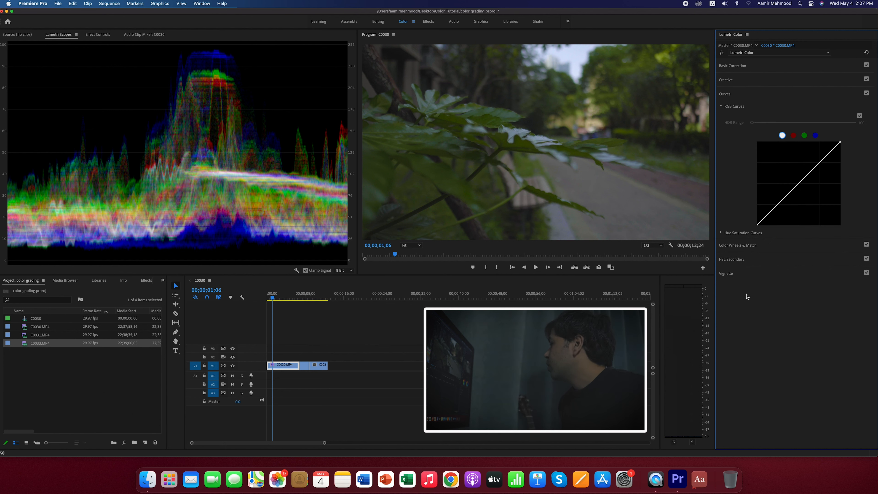
{"action": "left_click", "coordinate": [740, 259]}
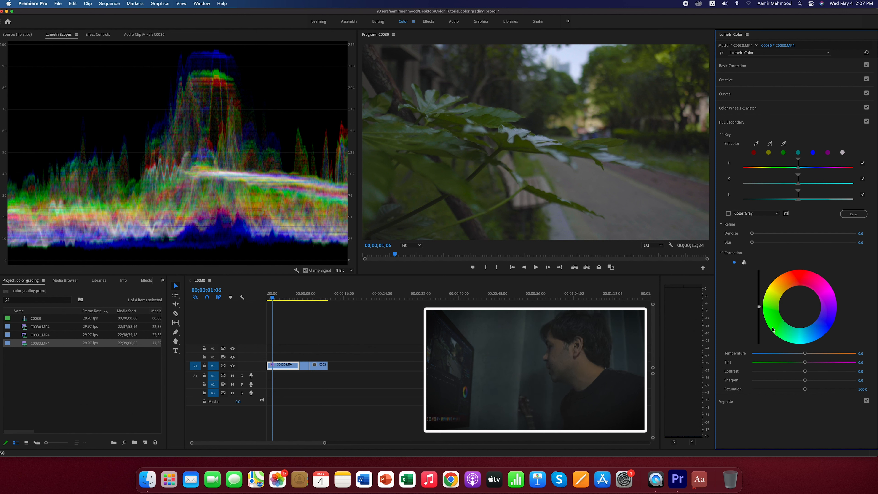
{"action": "left_click", "coordinate": [739, 402]}
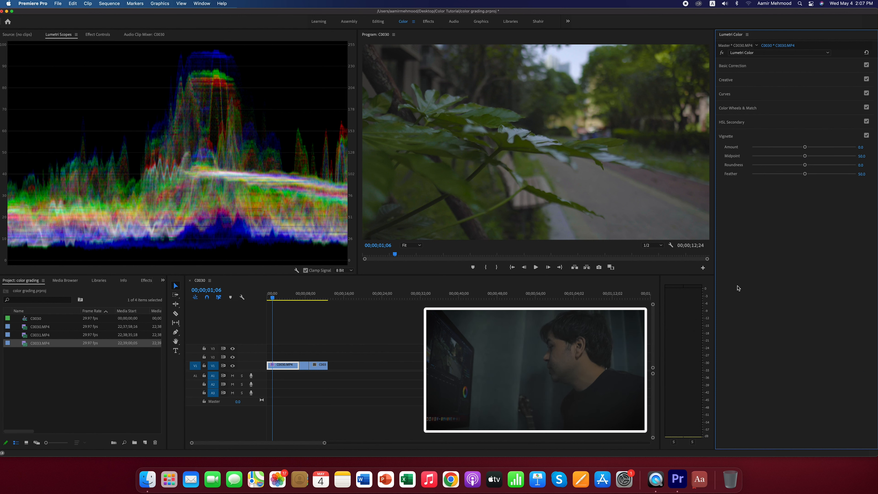
{"action": "left_click_drag", "start_coordinate": [806, 147], "coordinate": [798, 149]}
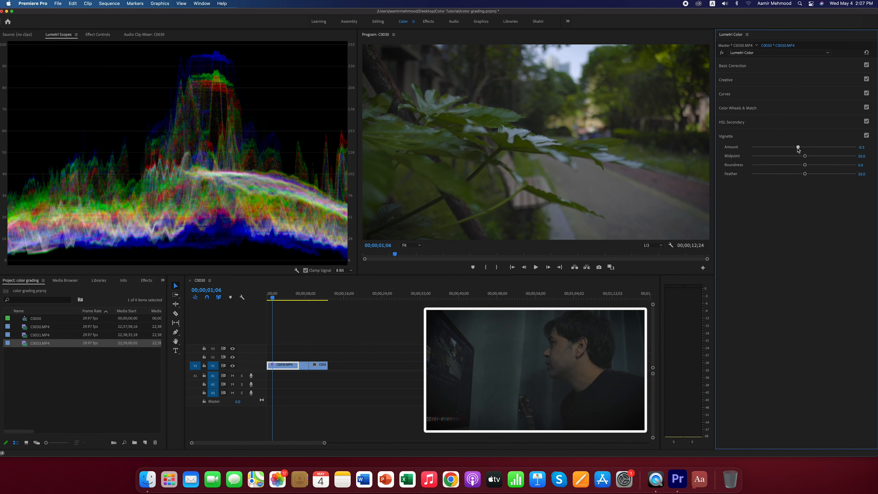
{"action": "left_click", "coordinate": [862, 147]}
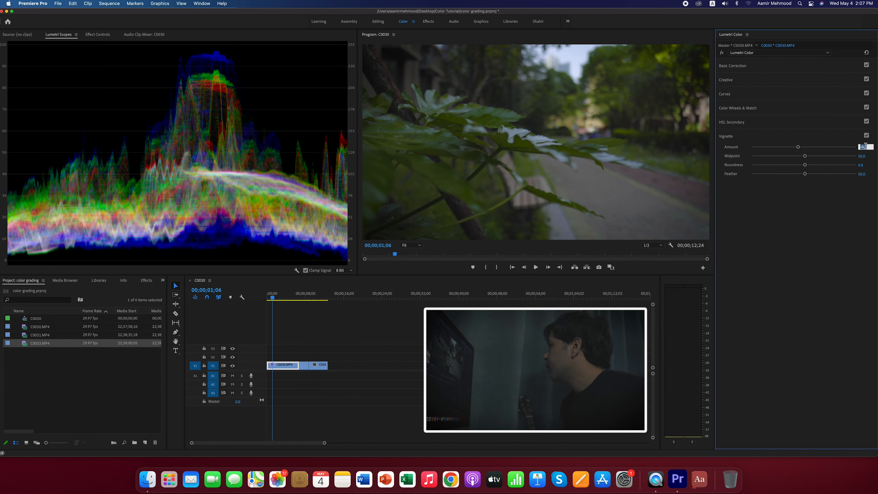
{"action": "type", "text": "-10"}
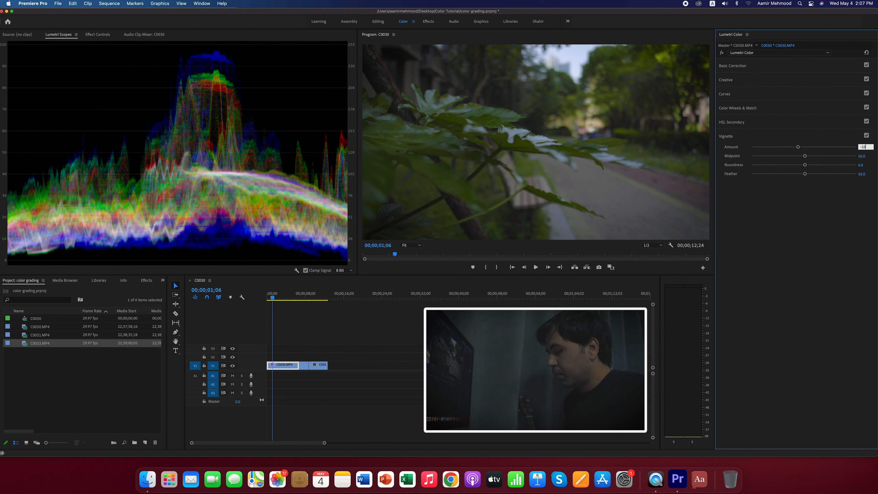
{"action": "key", "text": "Return"}
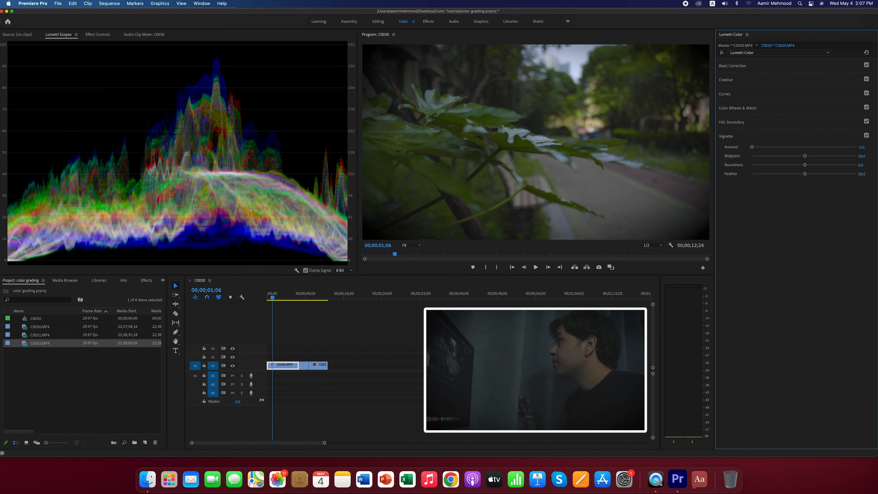
{"action": "left_click", "coordinate": [865, 146]}
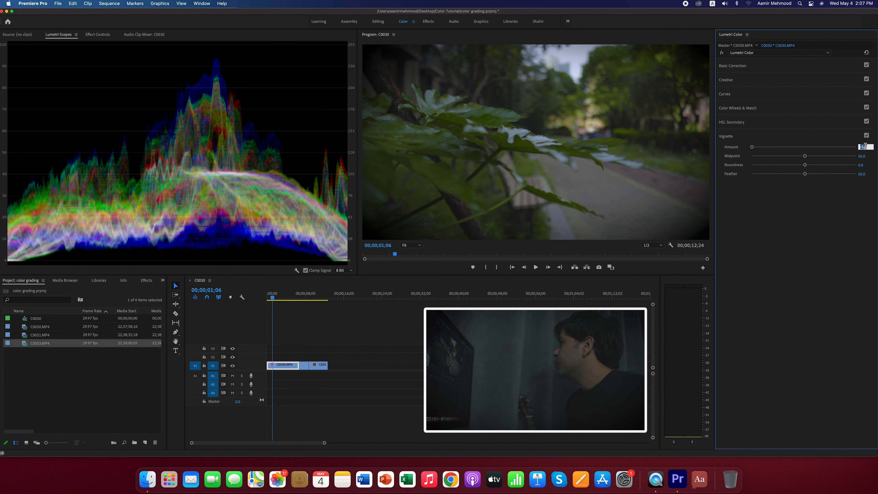
{"action": "key", "text": "Return"}
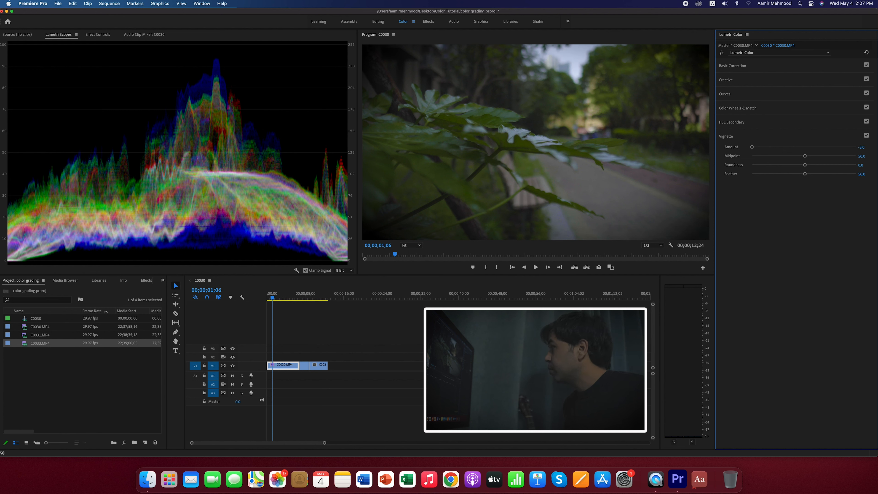
- Soften the first clip's vignette, trying an Amount of -2 before setting it to -1
{"action": "left_click", "coordinate": [865, 146]}
{"action": "type", "text": "-2"}
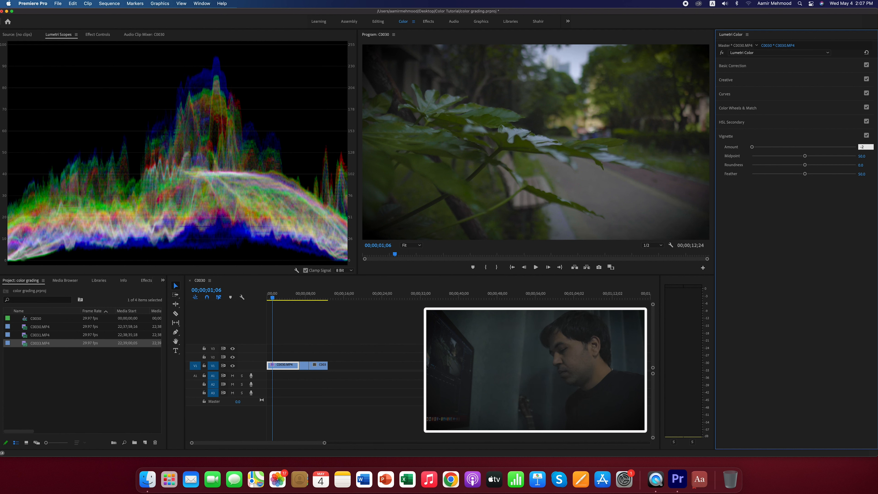
{"action": "key", "text": "Return"}
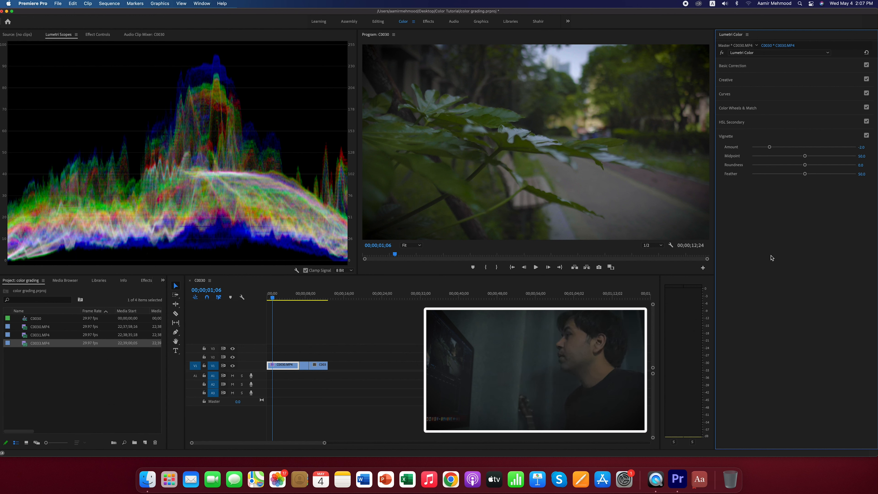
{"action": "left_click", "coordinate": [865, 147]}
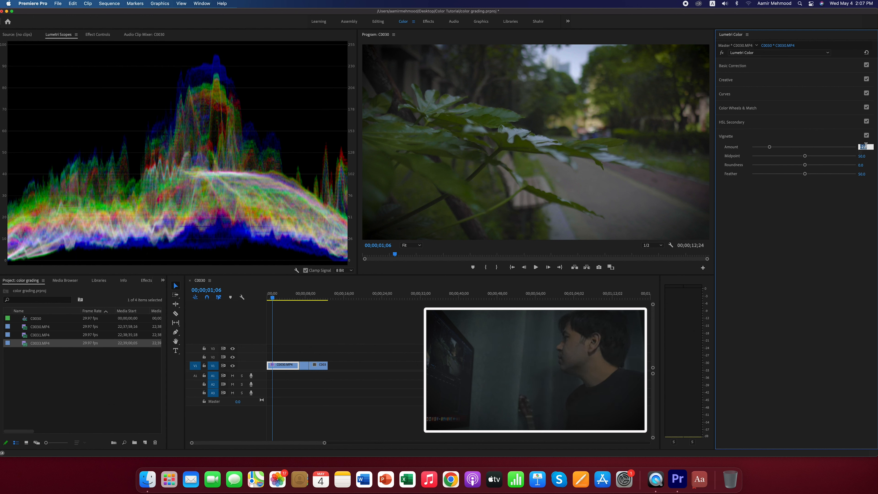
{"action": "type", "text": "-1"}
{"action": "key", "text": "Return"}
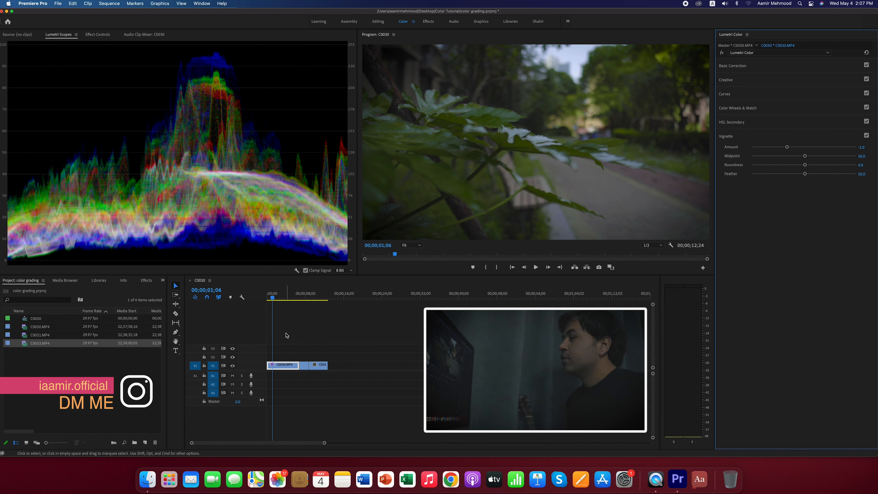
- Toggle the first clip's Lumetri Color effect off and on to compare the footage before and after grading
{"action": "left_click", "coordinate": [94, 35]}
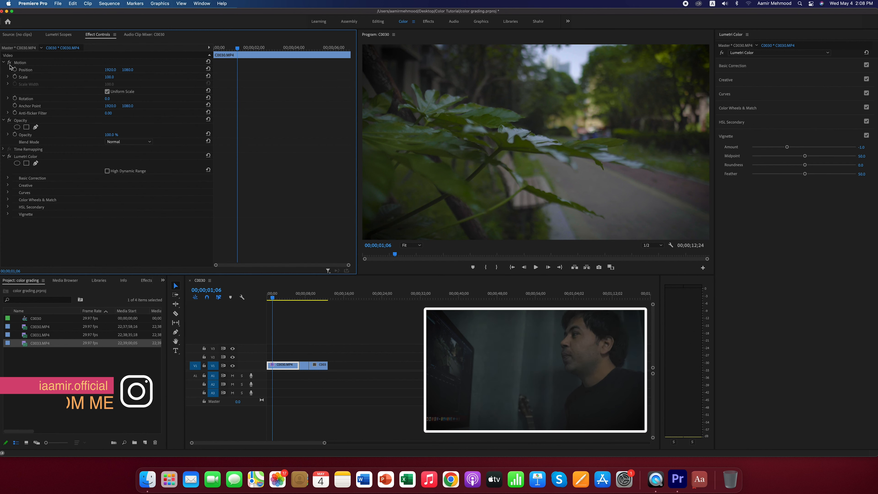
{"action": "left_click", "coordinate": [9, 157]}
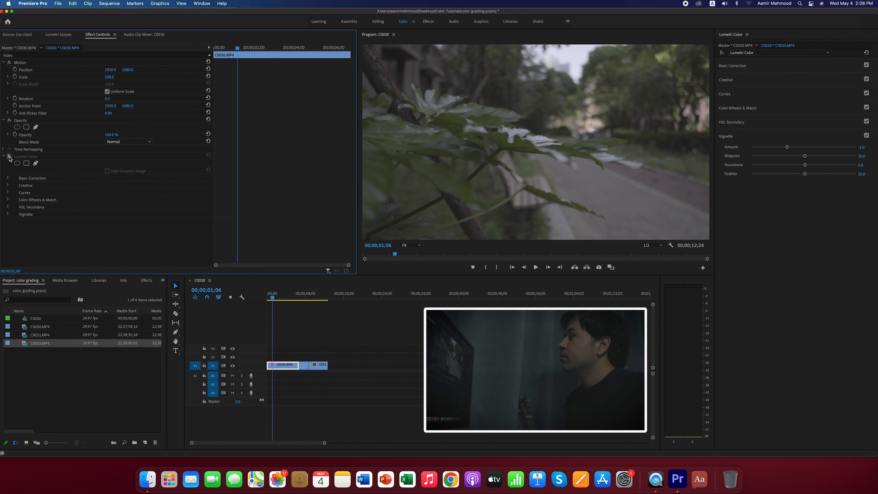
{"action": "left_click", "coordinate": [9, 157]}
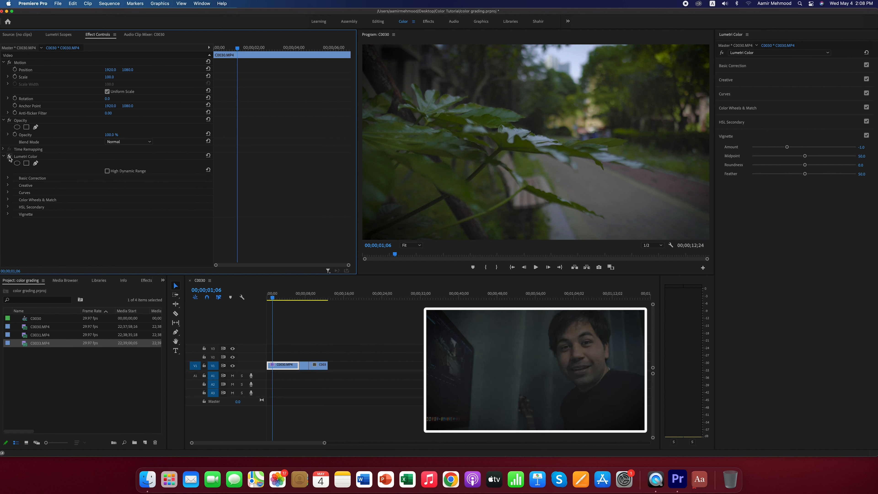
{"action": "left_click", "coordinate": [9, 156]}
{"action": "left_click", "coordinate": [10, 156]}
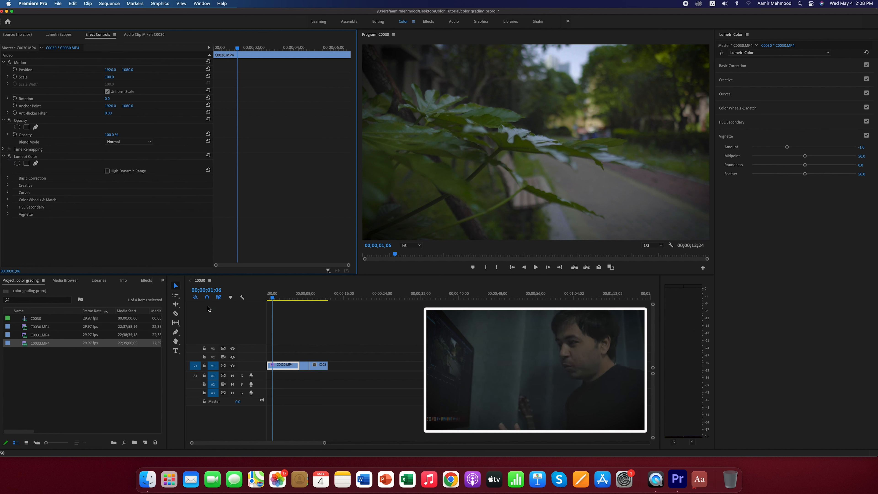
- Copy the Lumetri Color effect from the first clip and paste it onto the second clip, C0031.MP4
{"action": "left_click_drag", "start_coordinate": [273, 297], "coordinate": [294, 307]}
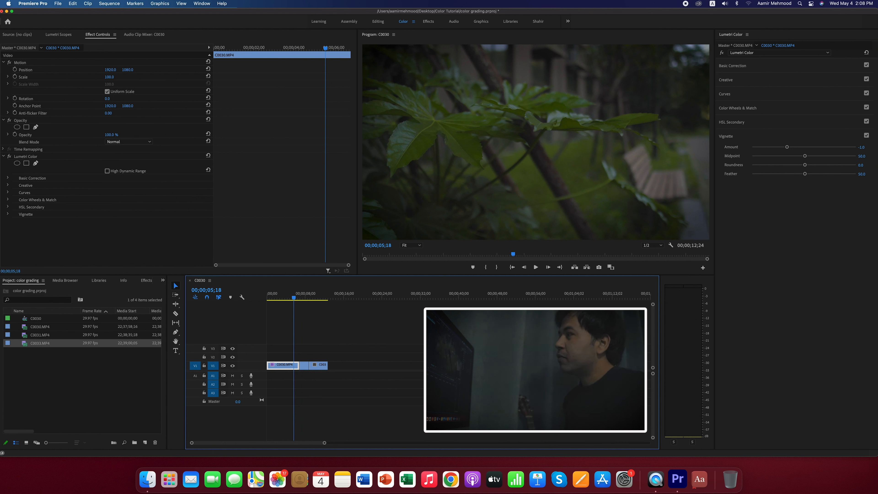
{"action": "left_click", "coordinate": [24, 157]}
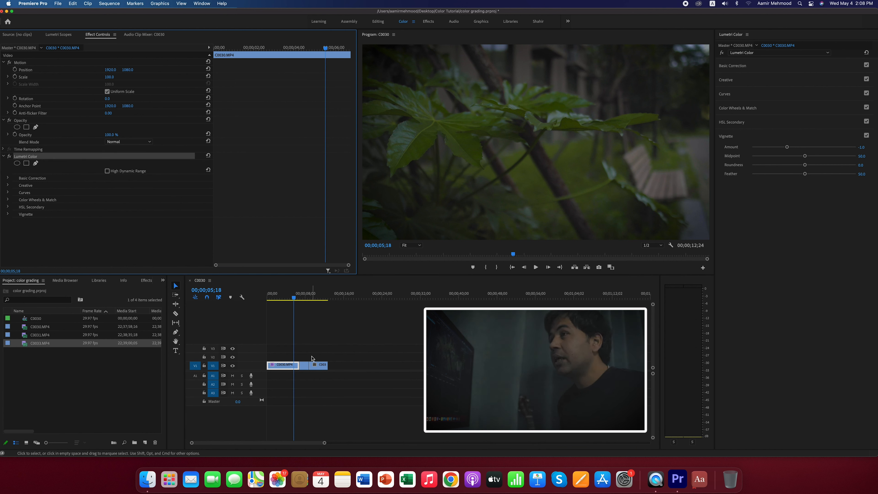
{"action": "left_click", "coordinate": [298, 299]}
{"action": "left_click", "coordinate": [300, 300]}
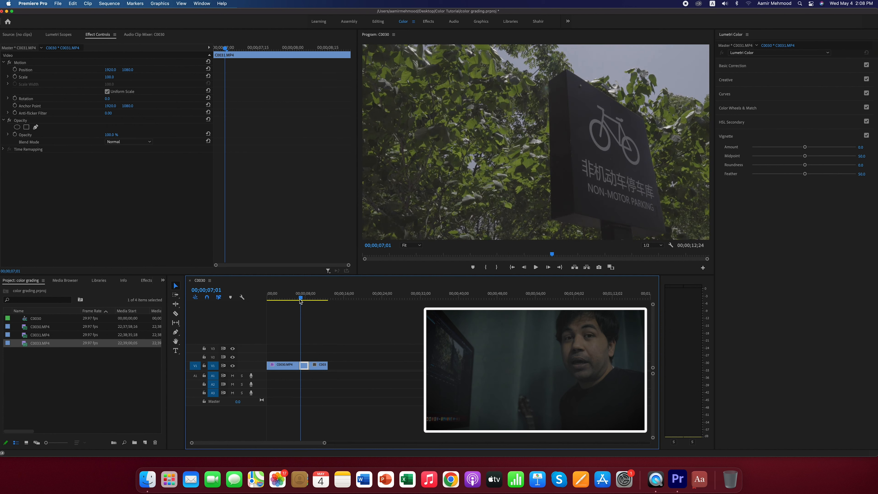
{"action": "left_click_drag", "start_coordinate": [300, 300], "coordinate": [303, 299]}
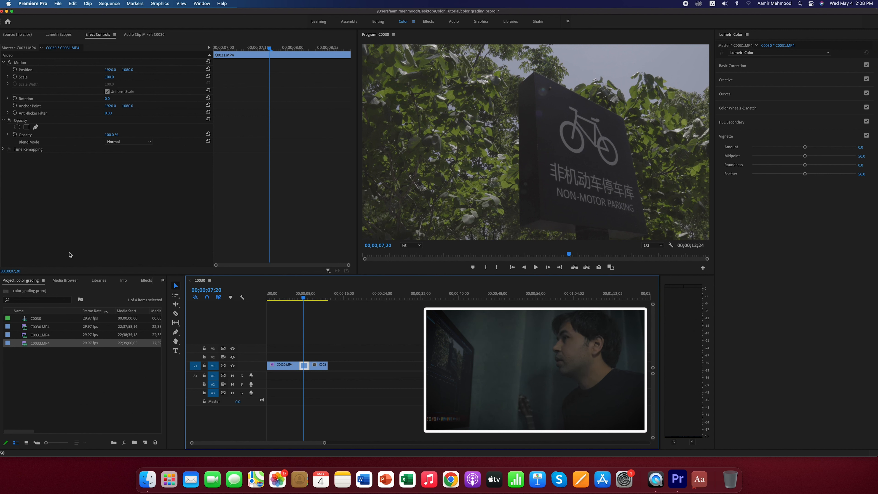
{"action": "left_click", "coordinate": [62, 200]}
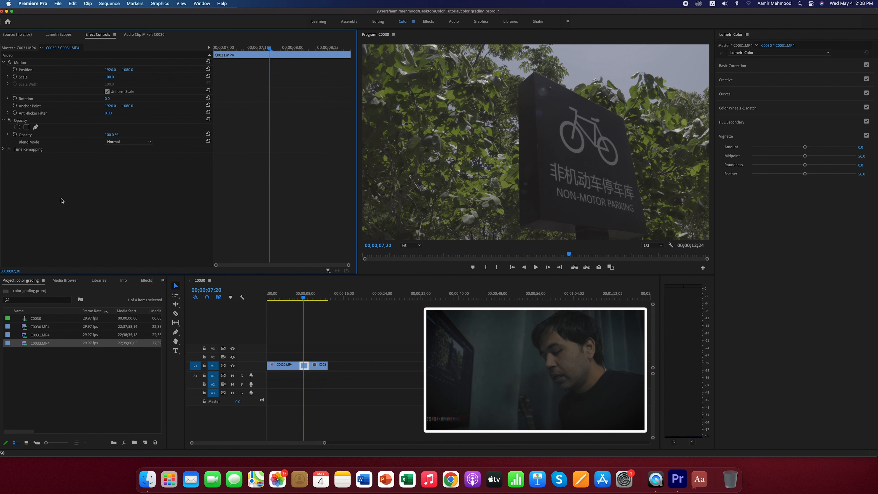
{"action": "key", "text": "super+v"}
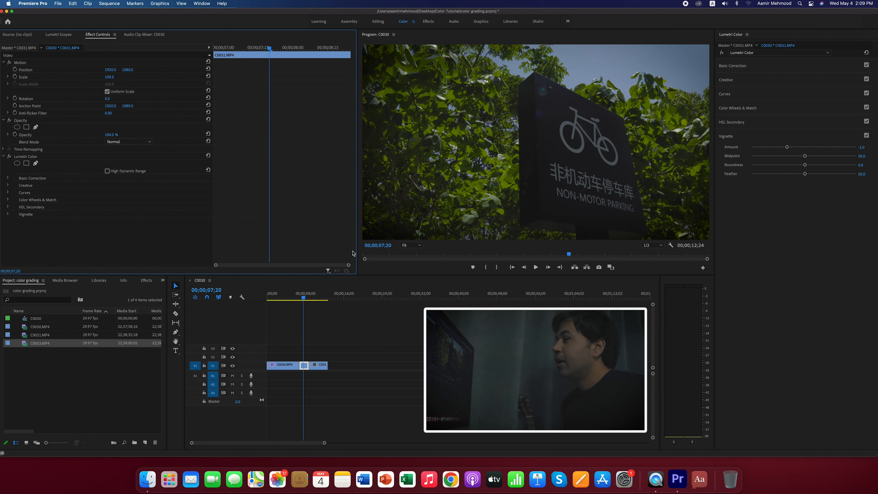
- Paste the copied Lumetri Color effect onto the third clip, C0033.MP4, and play it to preview the grade
{"action": "left_click_drag", "start_coordinate": [303, 298], "coordinate": [318, 298]}
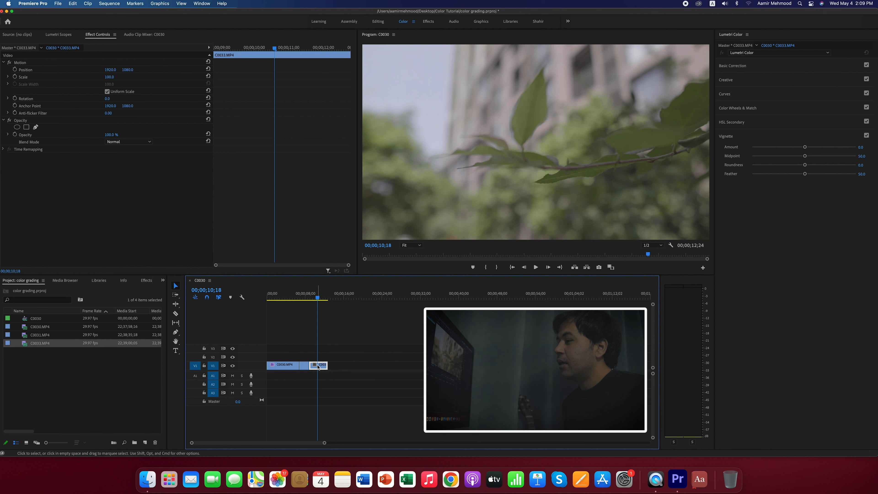
{"action": "left_click", "coordinate": [99, 183]}
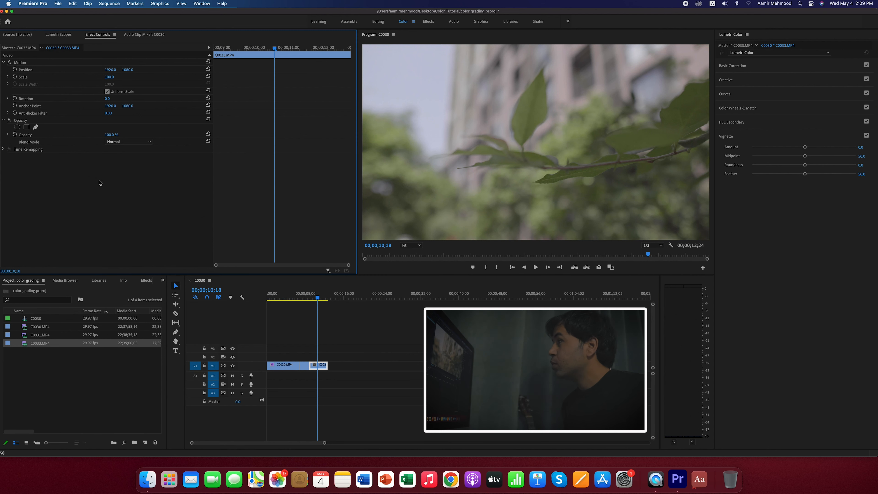
{"action": "key", "text": "super+v"}
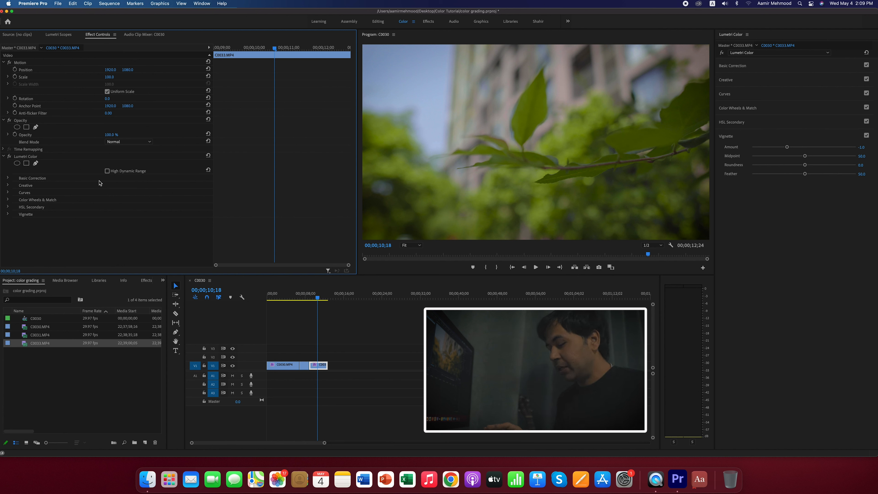
{"action": "key", "text": "space"}
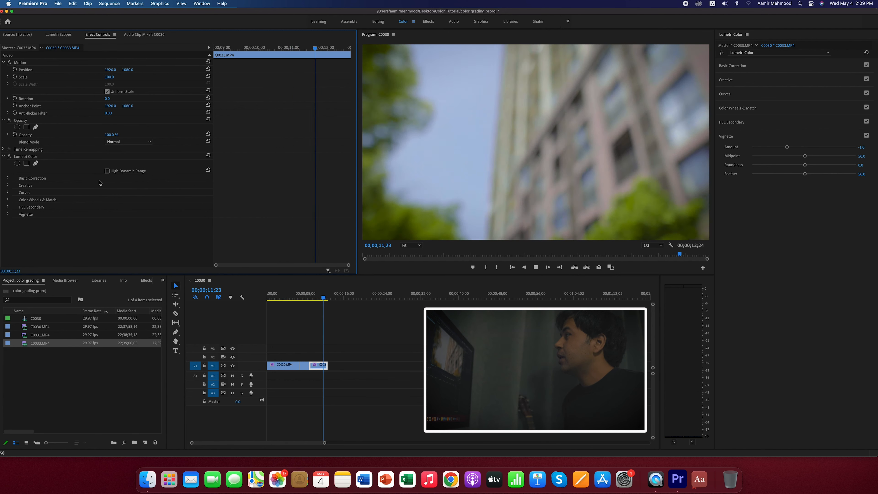
{"action": "key", "text": "space"}
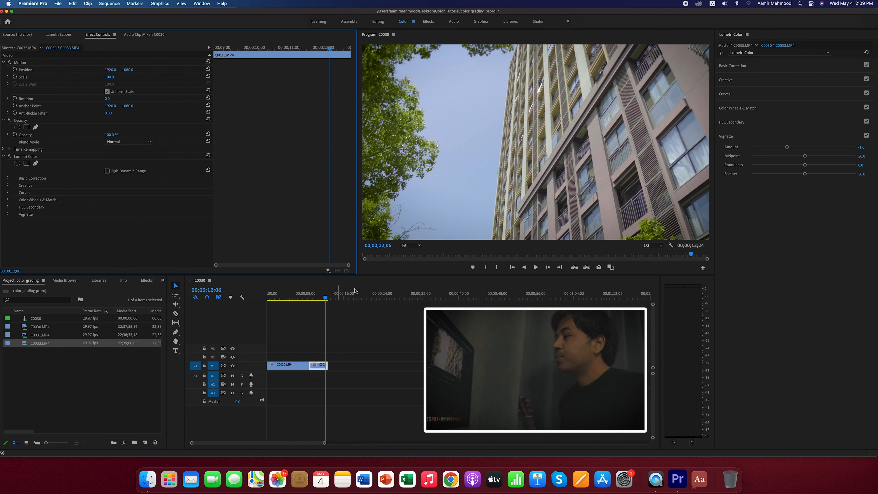
- Delete the pasted Lumetri Color effect from both the second clip, C0031.MP4, and the third clip, C0033.MP4
{"action": "left_click_drag", "start_coordinate": [325, 298], "coordinate": [306, 302]}
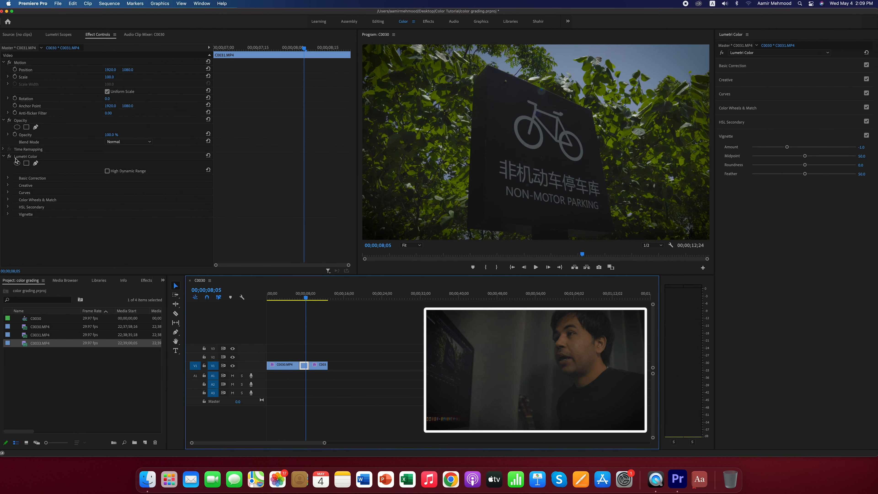
{"action": "left_click", "coordinate": [24, 157]}
{"action": "key", "text": "Delete"}
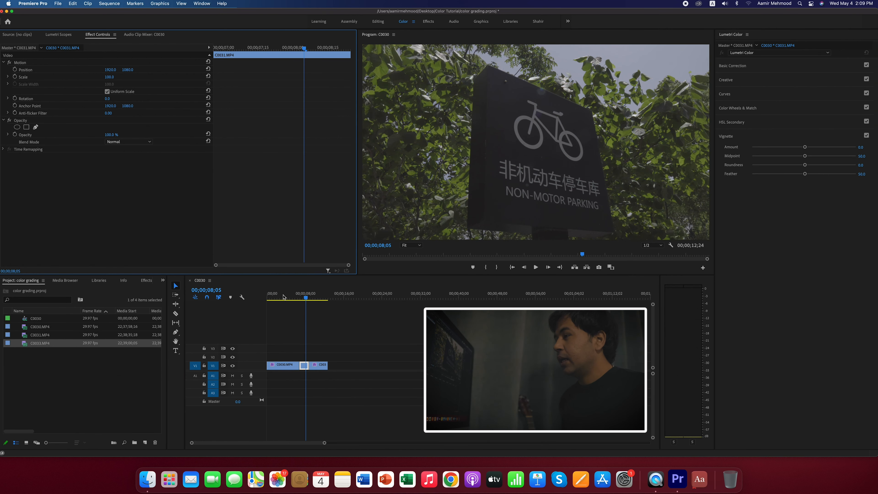
{"action": "left_click_drag", "start_coordinate": [308, 300], "coordinate": [321, 299]}
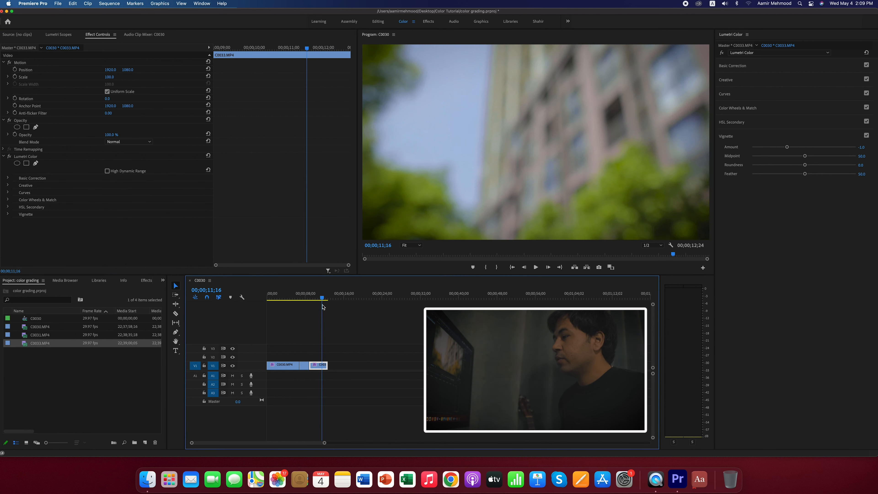
{"action": "left_click", "coordinate": [32, 159]}
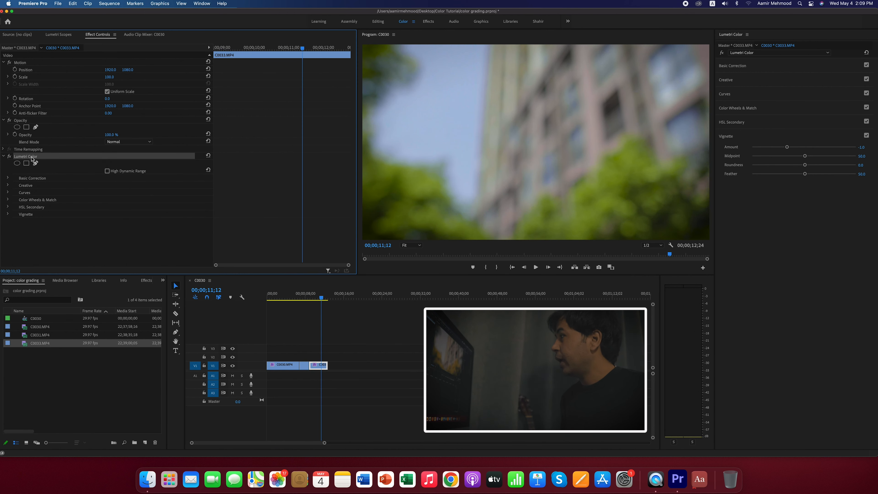
{"action": "key", "text": "Delete"}
- On the second clip, C0031.MP4, display the Lumetri Scopes, lower the shadows and highlights and slightly raise the midtones in Color Wheels & Match
{"action": "left_click_drag", "start_coordinate": [322, 299], "coordinate": [305, 301]}
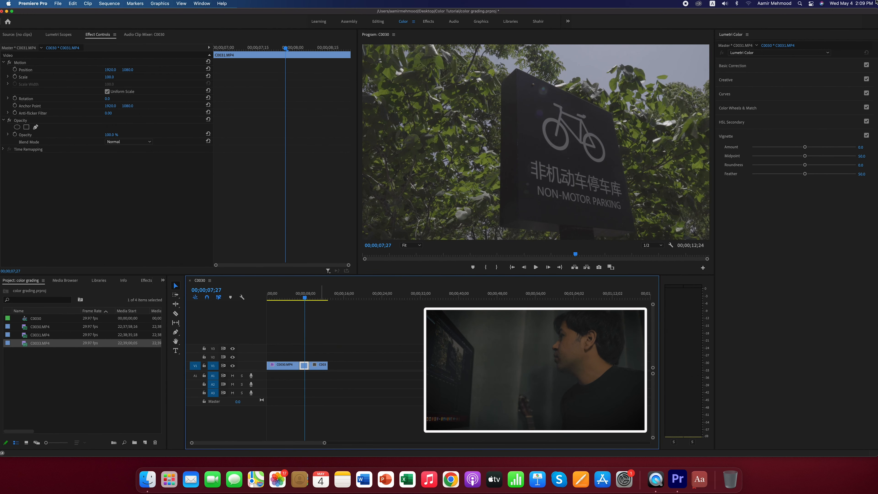
{"action": "left_click", "coordinate": [733, 122]}
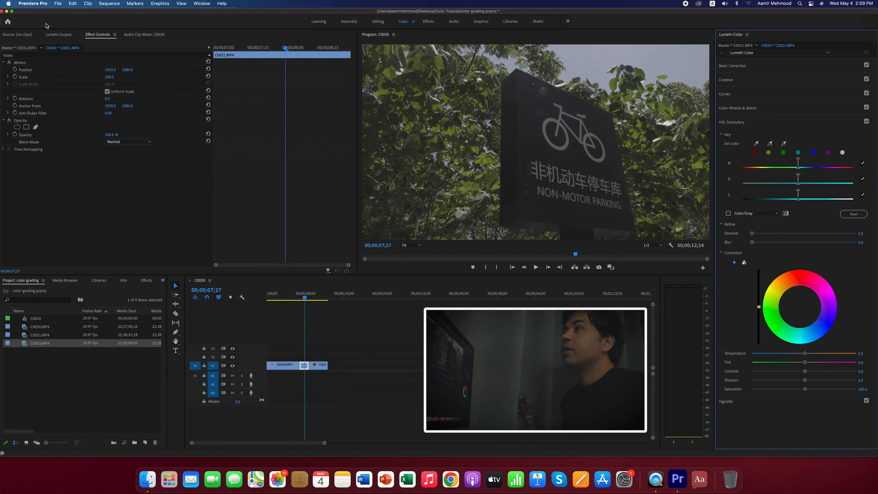
{"action": "left_click", "coordinate": [57, 36]}
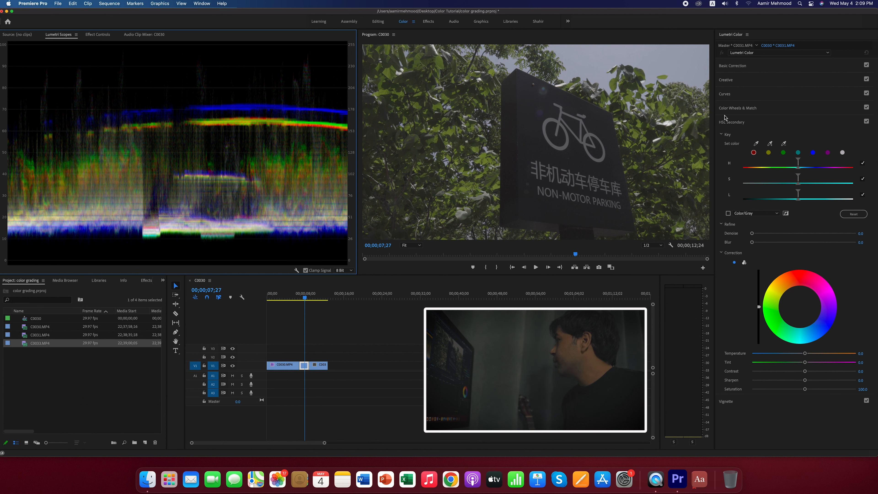
{"action": "left_click", "coordinate": [731, 94]}
{"action": "left_click", "coordinate": [726, 80]}
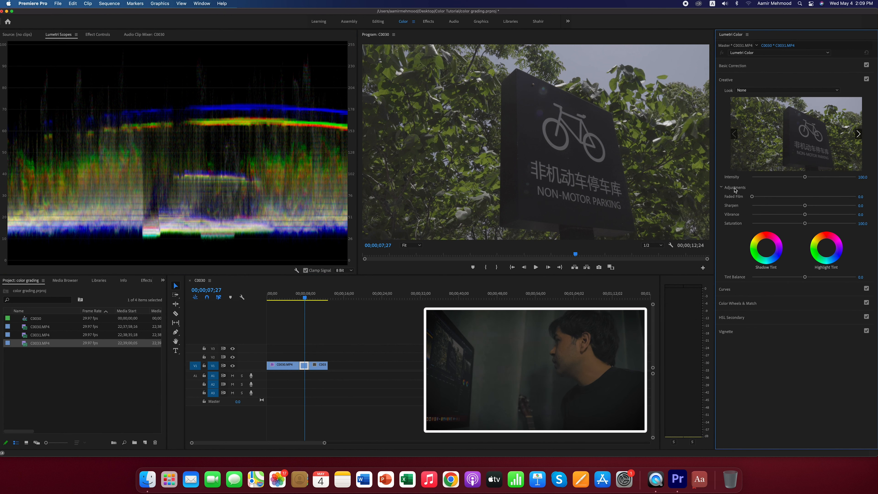
{"action": "left_click", "coordinate": [739, 304]}
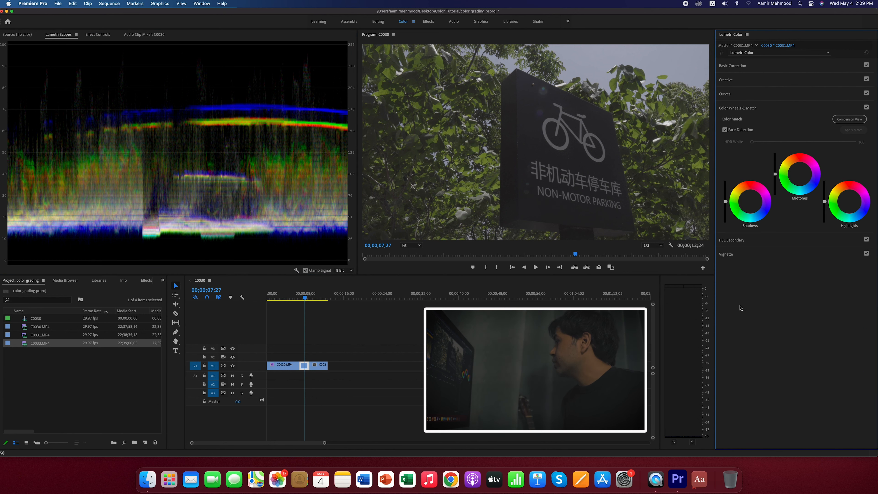
{"action": "left_click_drag", "start_coordinate": [725, 202], "coordinate": [725, 207]}
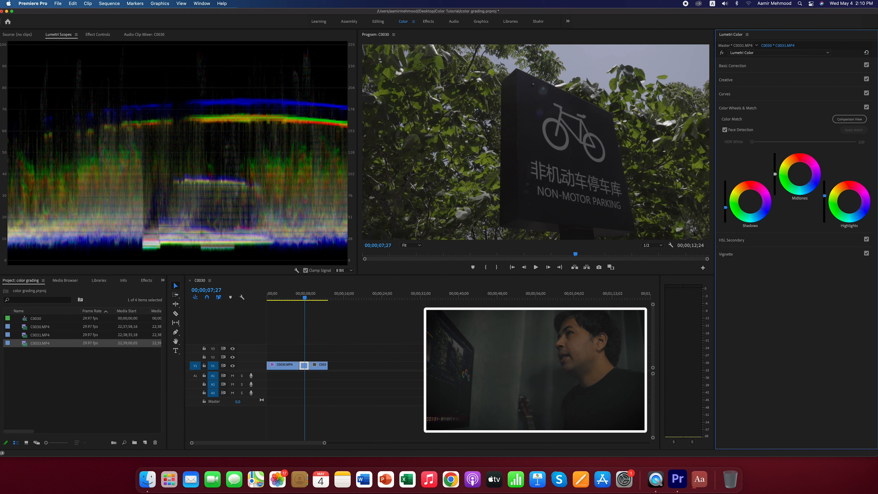
{"action": "left_click_drag", "start_coordinate": [825, 201], "coordinate": [825, 210]}
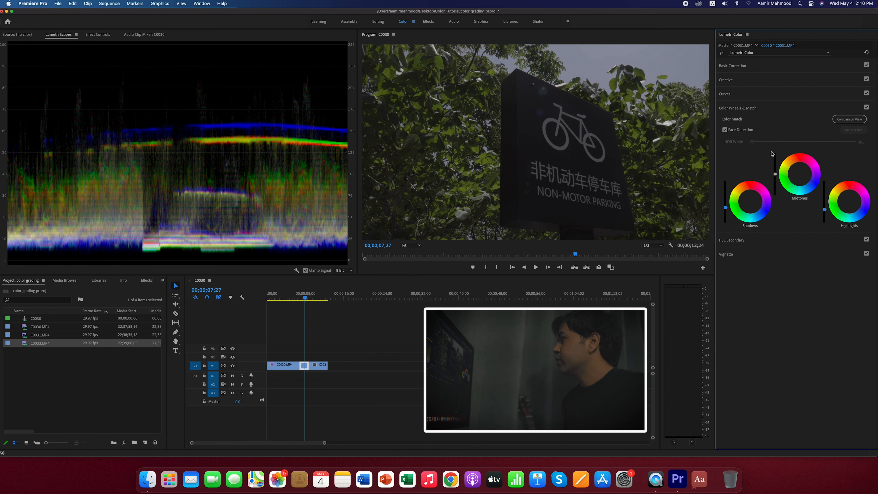
{"action": "left_click_drag", "start_coordinate": [774, 174], "coordinate": [775, 169]}
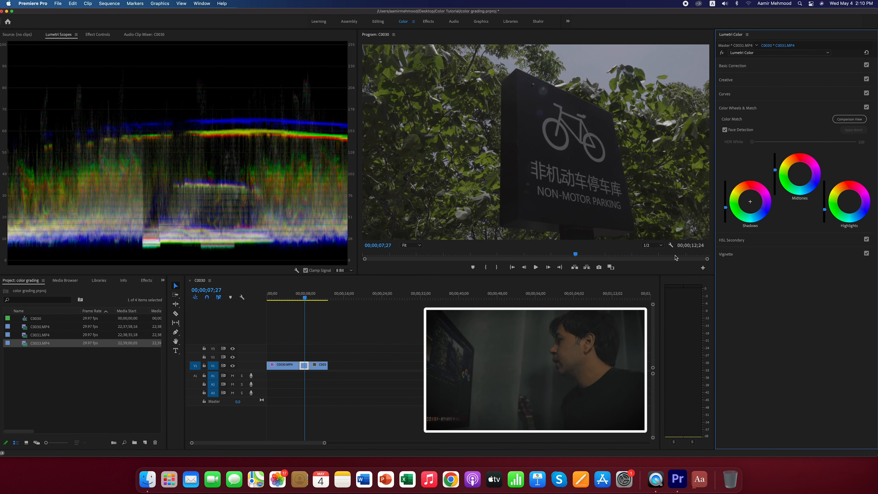
- Adjust the second clip's Basic Correction tone: exposure about -0.6, contrast 40, highlights about 25 and blacks about 4
{"action": "left_click", "coordinate": [734, 67]}
{"action": "left_click_drag", "start_coordinate": [805, 144], "coordinate": [797, 145]}
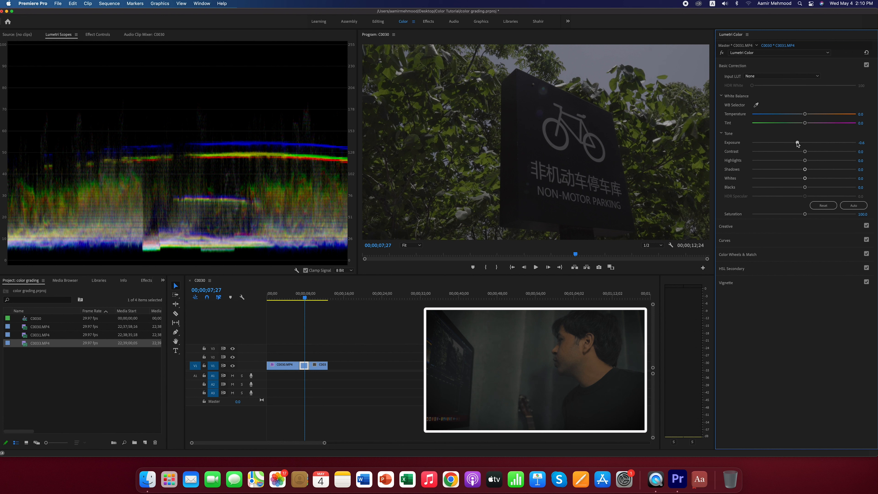
{"action": "left_click", "coordinate": [865, 151]}
{"action": "type", "text": "30"}
{"action": "key", "text": "Return"}
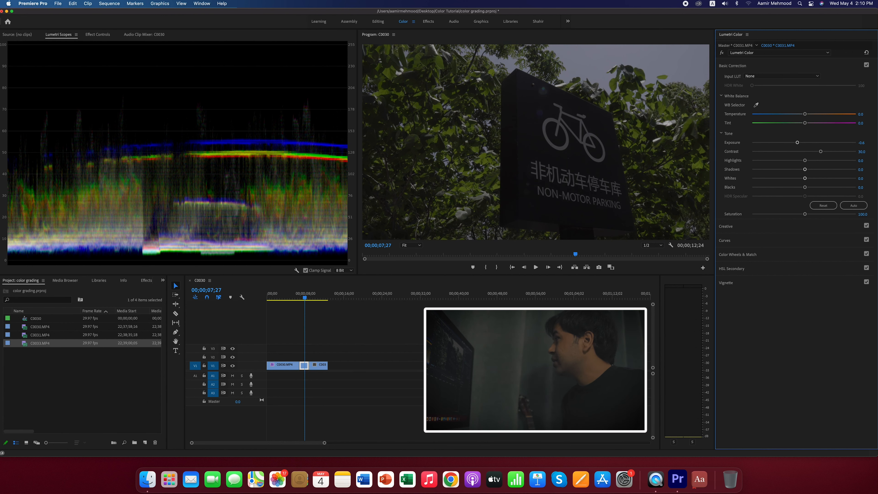
{"action": "left_click", "coordinate": [862, 151]}
{"action": "type", "text": "40"}
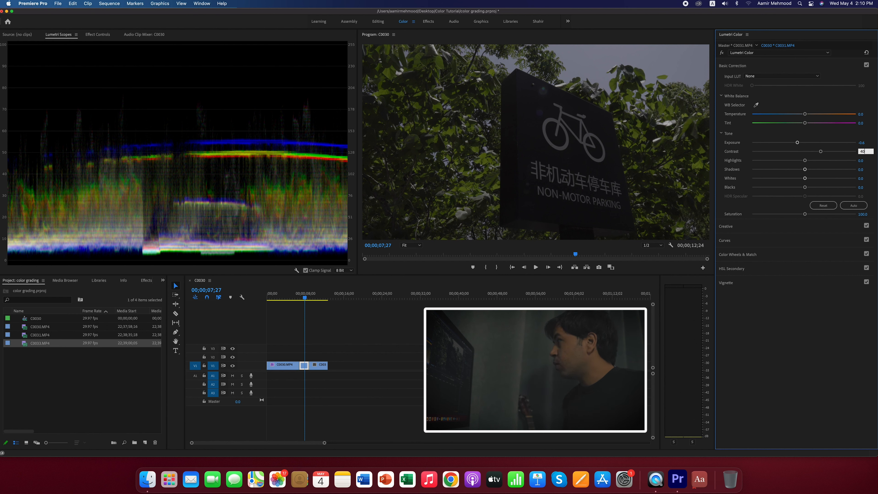
{"action": "key", "text": "Return"}
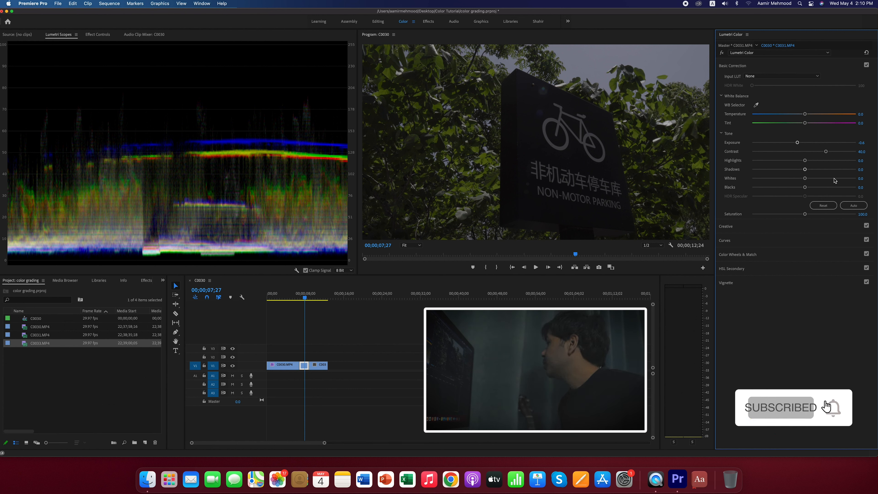
{"action": "left_click_drag", "start_coordinate": [806, 162], "coordinate": [800, 189]}
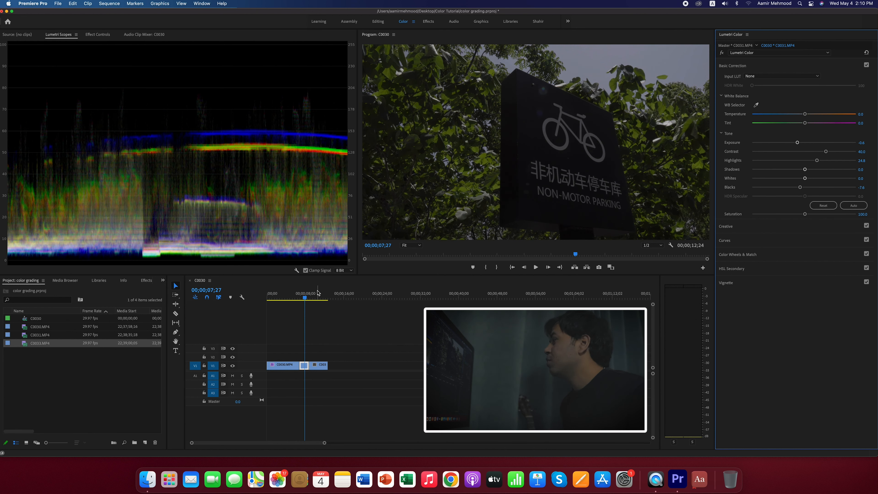
{"action": "left_click_drag", "start_coordinate": [799, 187], "coordinate": [806, 187]}
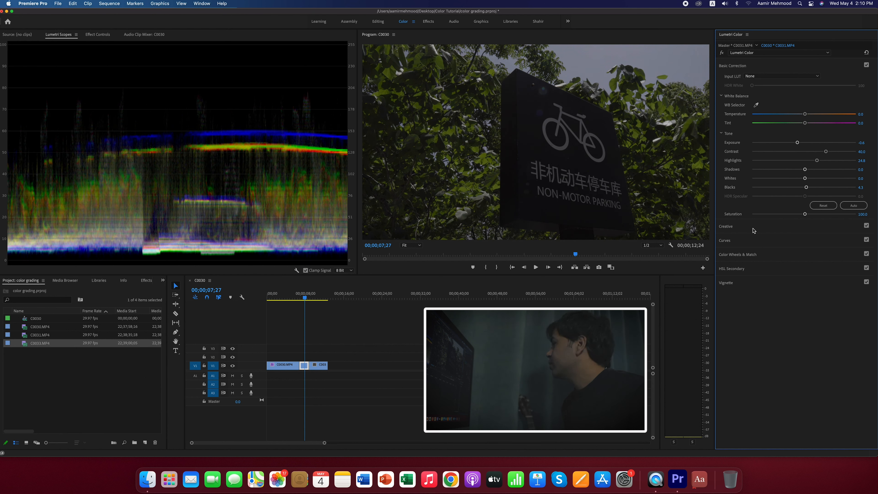
- Set the second clip's Creative adjustments to faded film 10, vibrance 50 and saturation 150
{"action": "left_click", "coordinate": [742, 229]}
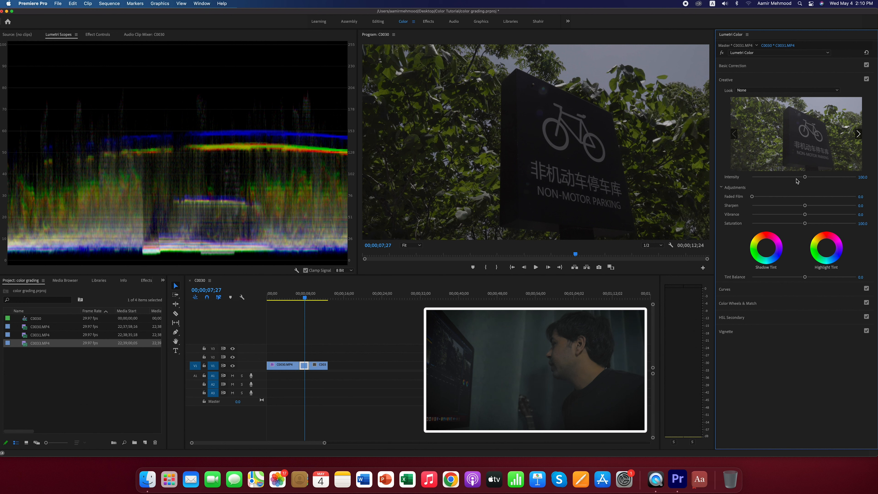
{"action": "left_click", "coordinate": [761, 196]}
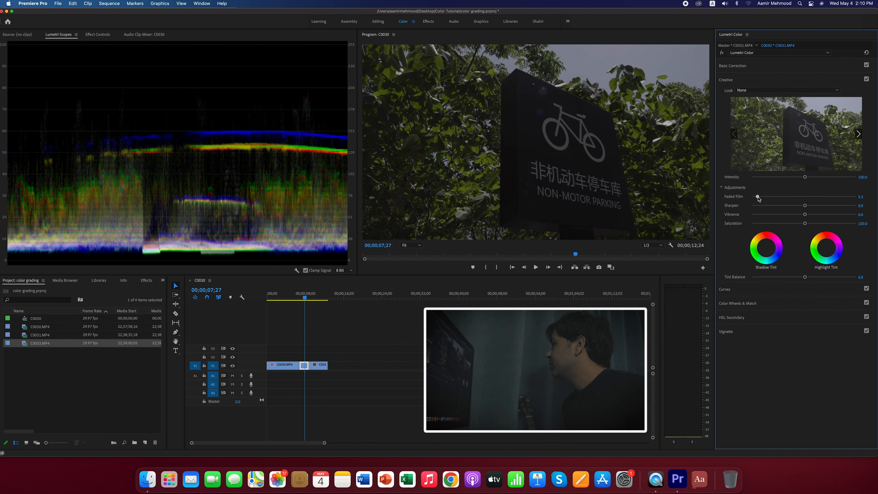
{"action": "left_click", "coordinate": [860, 197]}
{"action": "type", "text": "10"}
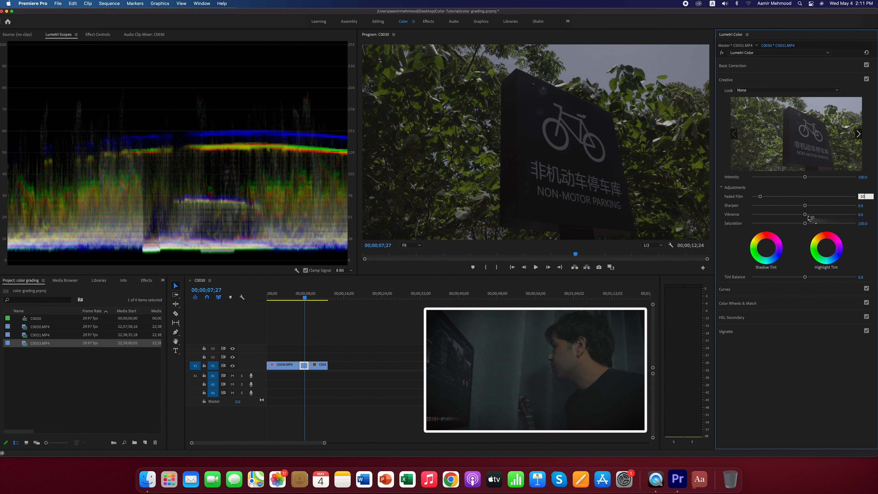
{"action": "left_click", "coordinate": [861, 214]}
{"action": "type", "text": "50"}
{"action": "key", "text": "Return"}
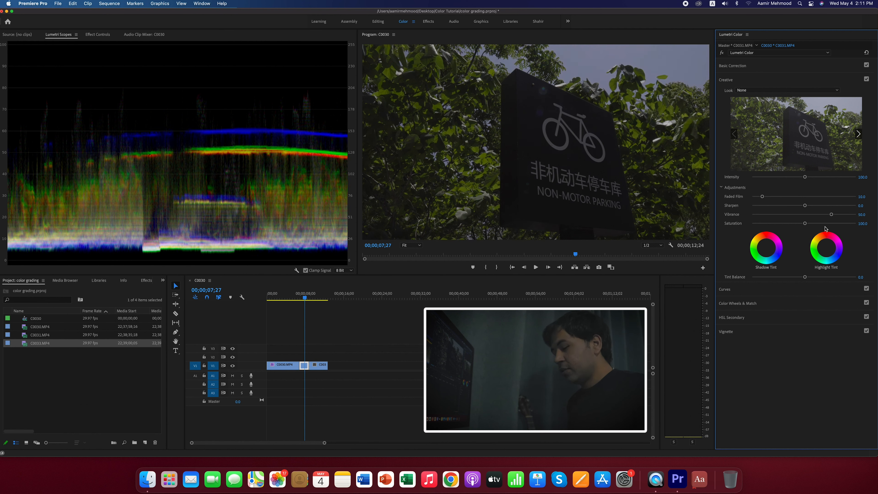
{"action": "left_click", "coordinate": [862, 223]}
{"action": "type", "text": "150"}
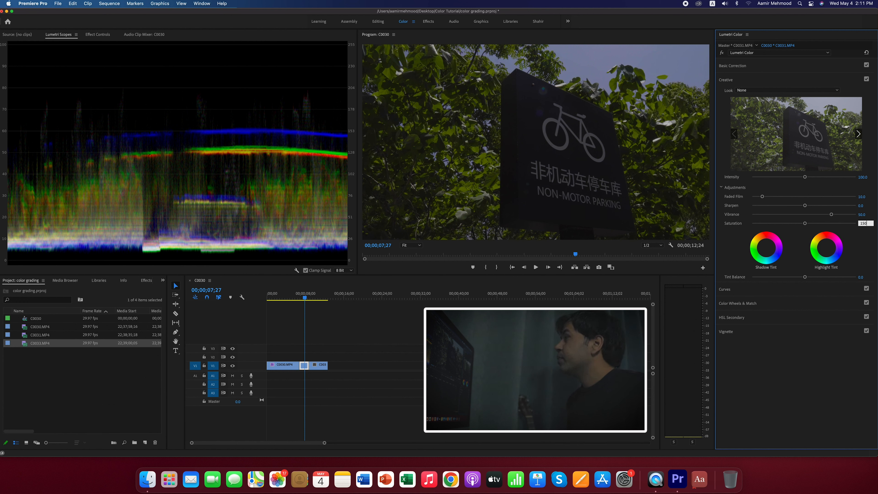
{"action": "key", "text": "Return"}
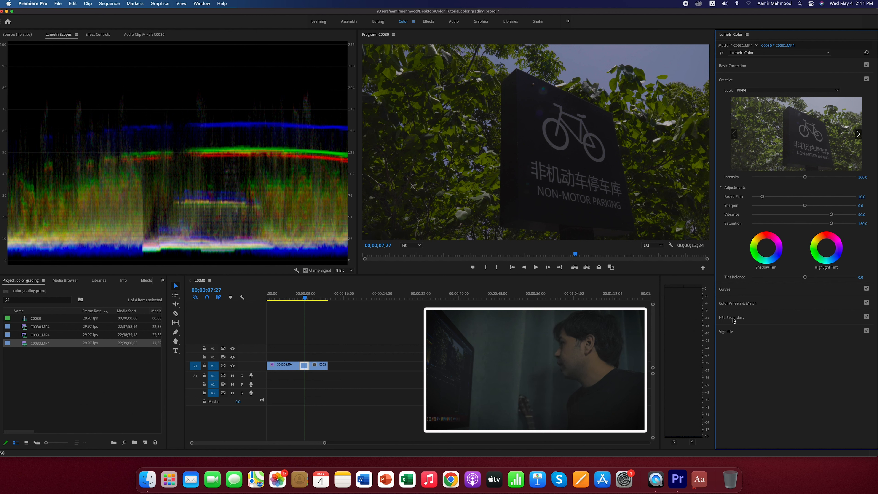
- Add a vignette to the second clip with an amount of -2
{"action": "left_click", "coordinate": [738, 332]}
{"action": "left_click", "coordinate": [863, 146]}
{"action": "type", "text": "-"}
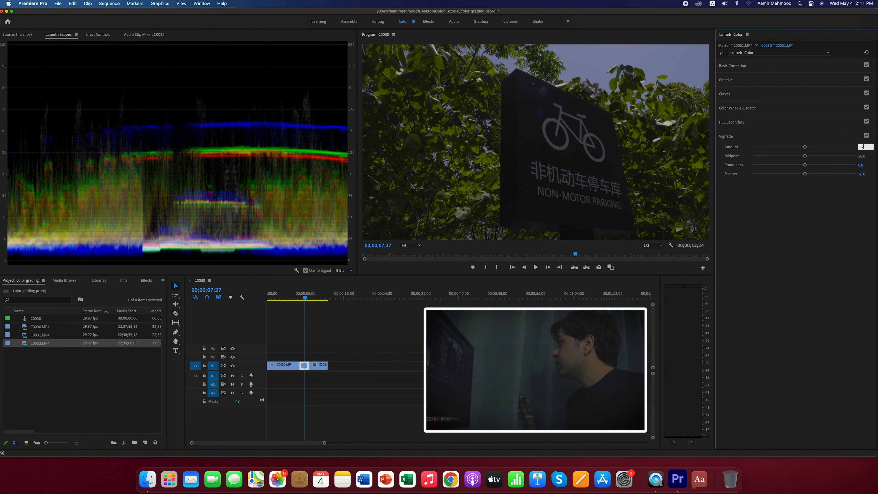
{"action": "type", "text": "2"}
{"action": "key", "text": "Return"}
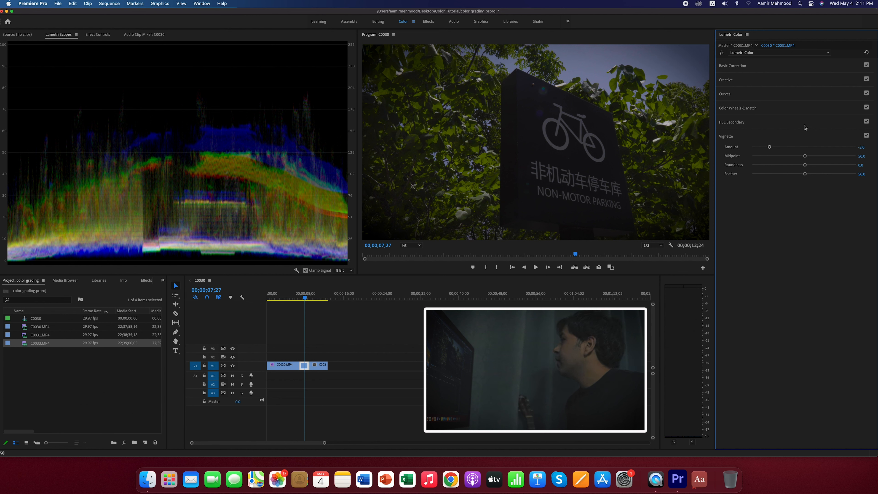
- Warm the second clip's white balance to a temperature of about 8 and set the tint to about 0.2
{"action": "left_click", "coordinate": [735, 68]}
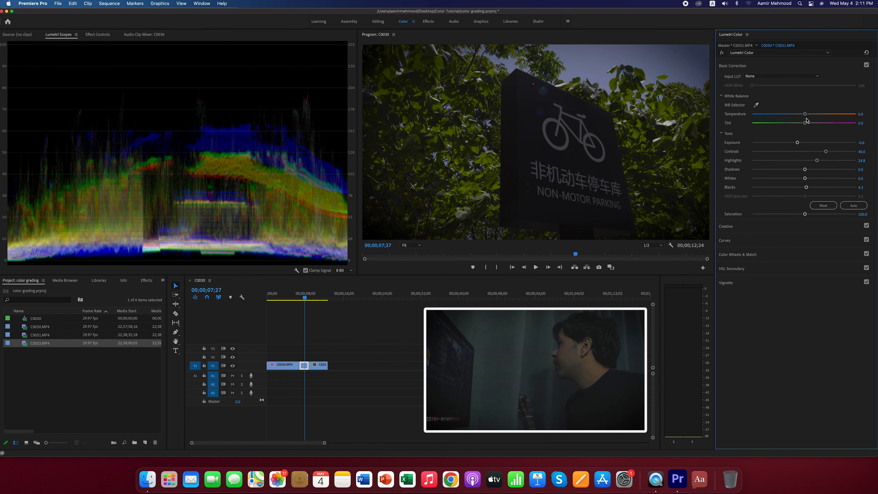
{"action": "left_click_drag", "start_coordinate": [804, 115], "coordinate": [811, 117]}
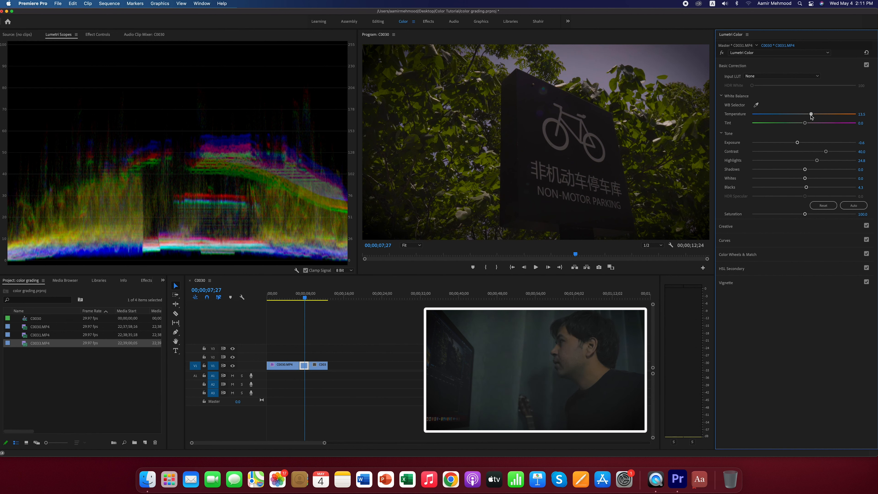
{"action": "left_click_drag", "start_coordinate": [811, 117], "coordinate": [805, 125]}
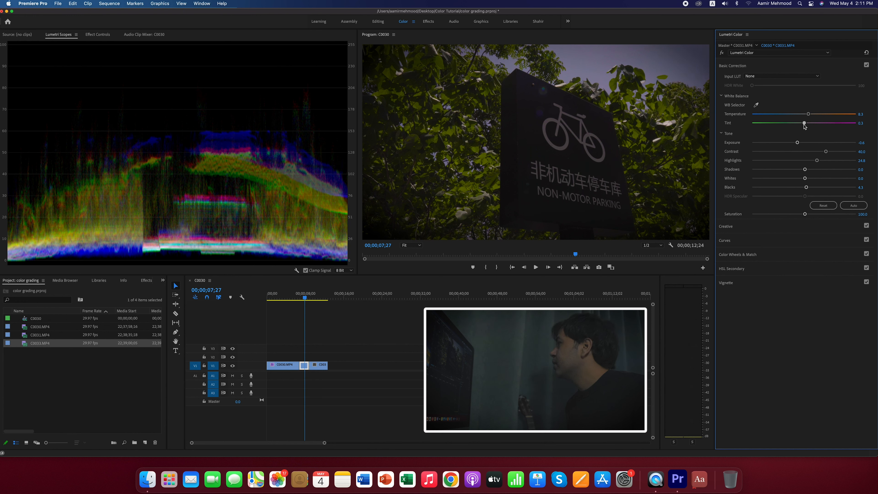
{"action": "left_click", "coordinate": [859, 123]}
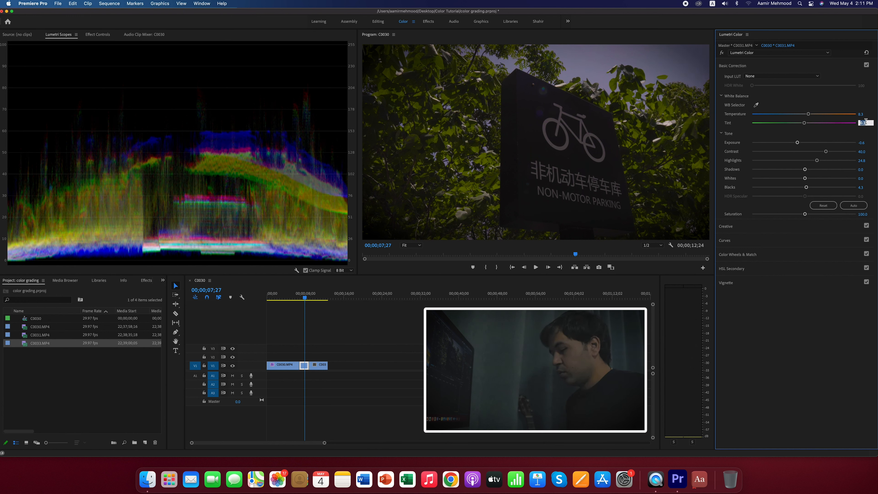
{"action": "key", "text": "Return"}
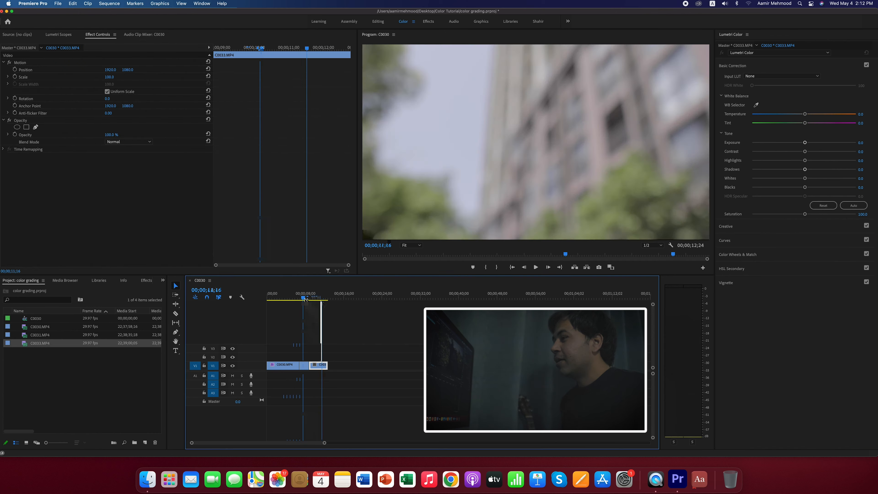
- Scrub through the third clip, C0033.MP4, and lower its shadows and highlights in Color Wheels & Match with the Lumetri Scopes displayed
{"action": "left_click_drag", "start_coordinate": [323, 304], "coordinate": [317, 305]}
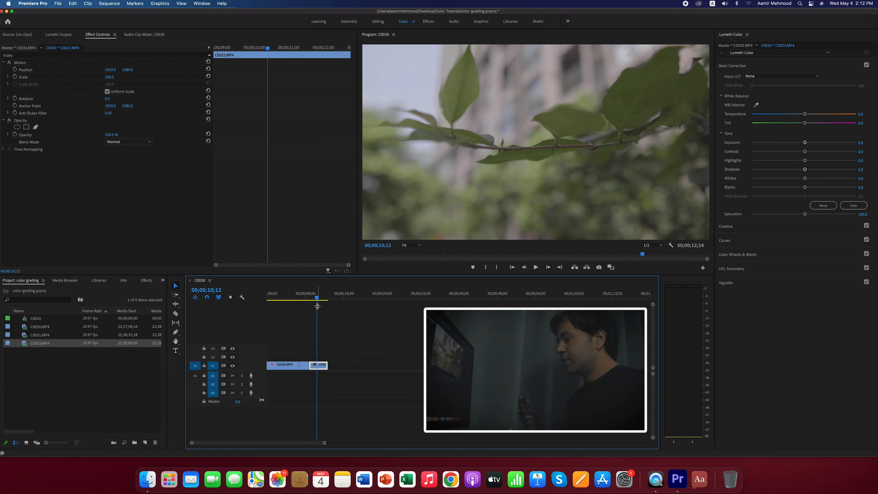
{"action": "left_click_drag", "start_coordinate": [317, 300], "coordinate": [326, 300]}
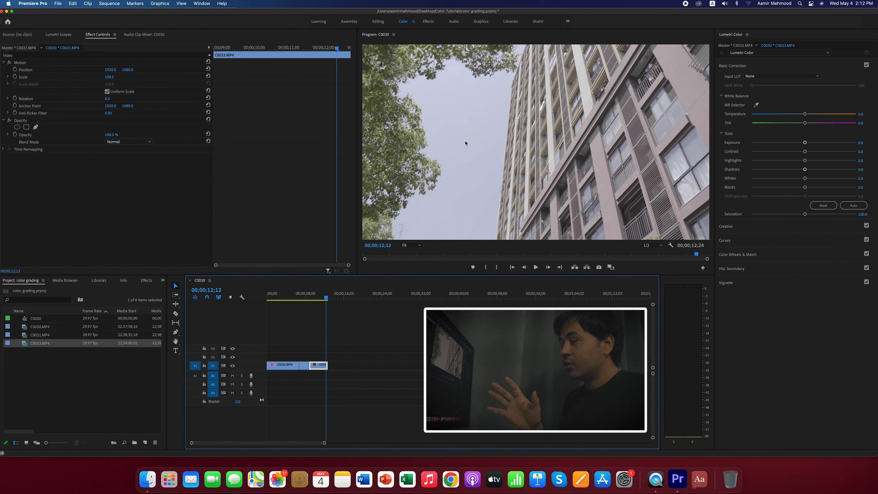
{"action": "left_click_drag", "start_coordinate": [327, 299], "coordinate": [312, 298]}
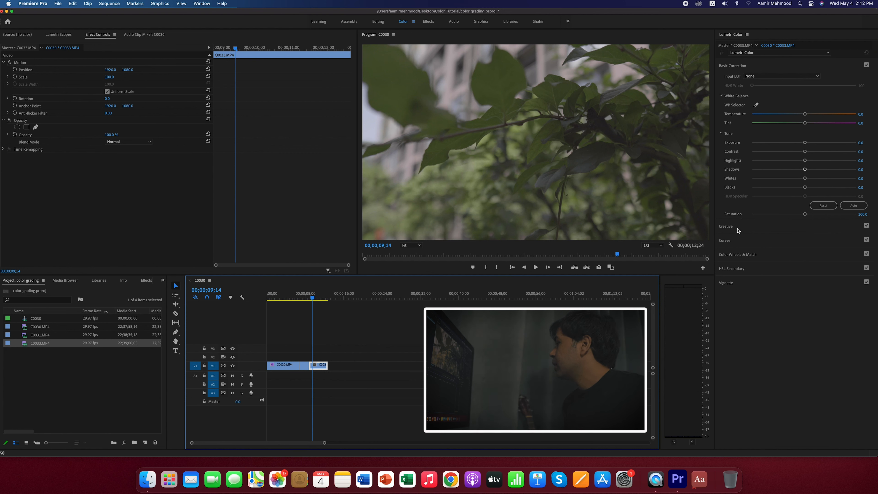
{"action": "left_click", "coordinate": [738, 256]}
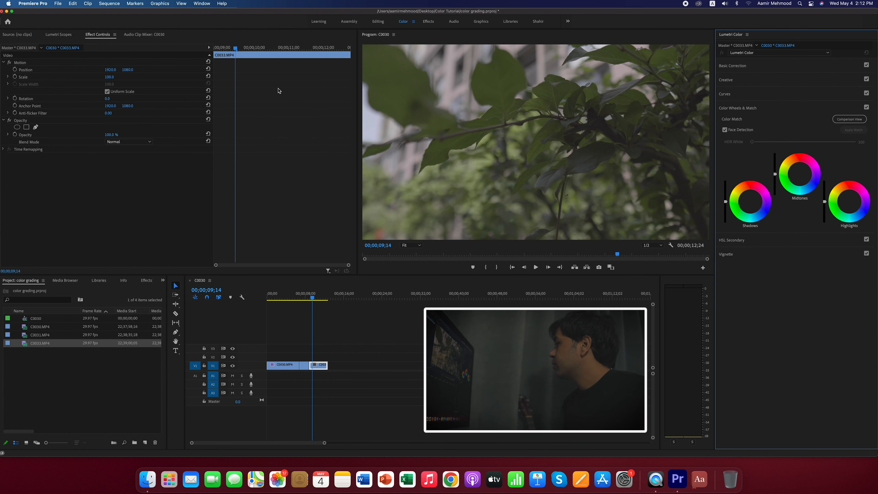
{"action": "left_click", "coordinate": [56, 34]}
{"action": "left_click_drag", "start_coordinate": [728, 203], "coordinate": [726, 207]}
{"action": "left_click_drag", "start_coordinate": [617, 254], "coordinate": [636, 254]}
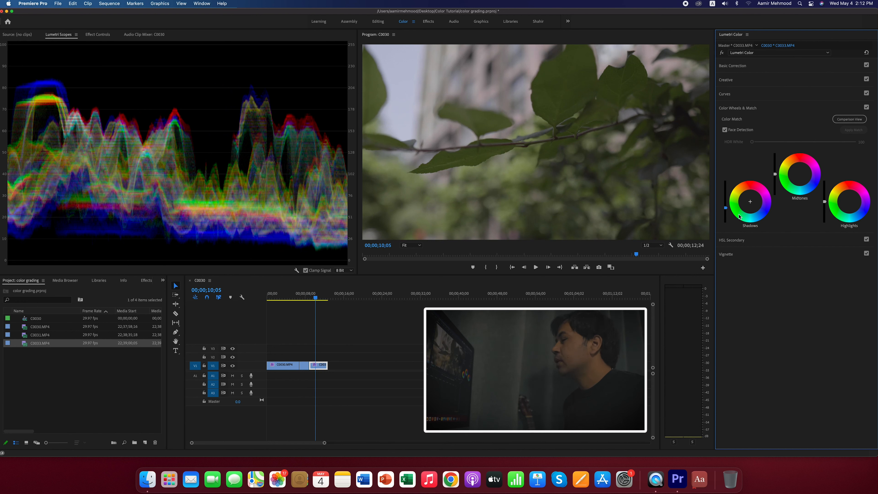
{"action": "left_click_drag", "start_coordinate": [725, 208], "coordinate": [726, 210]}
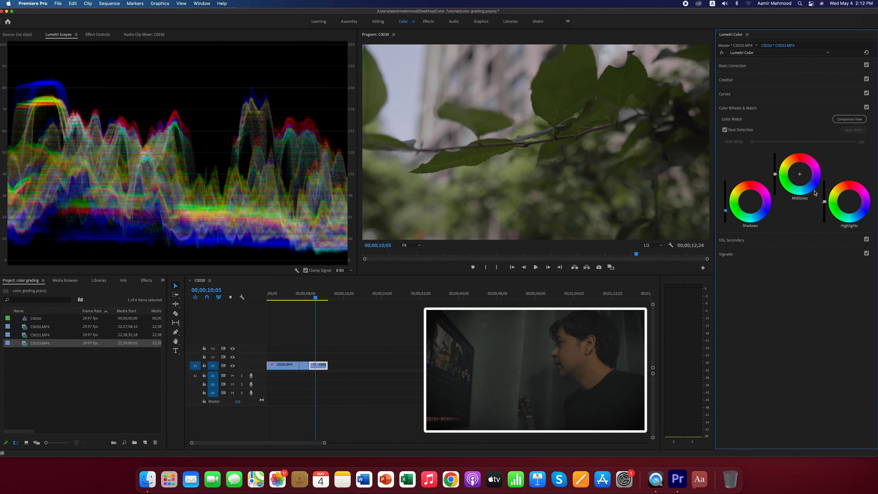
{"action": "left_click_drag", "start_coordinate": [825, 203], "coordinate": [825, 207]}
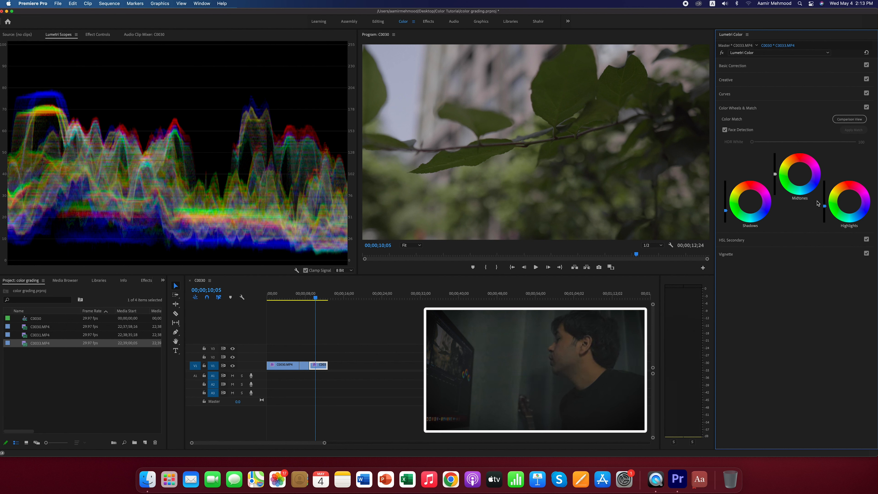
{"action": "left_click_drag", "start_coordinate": [824, 207], "coordinate": [824, 210]}
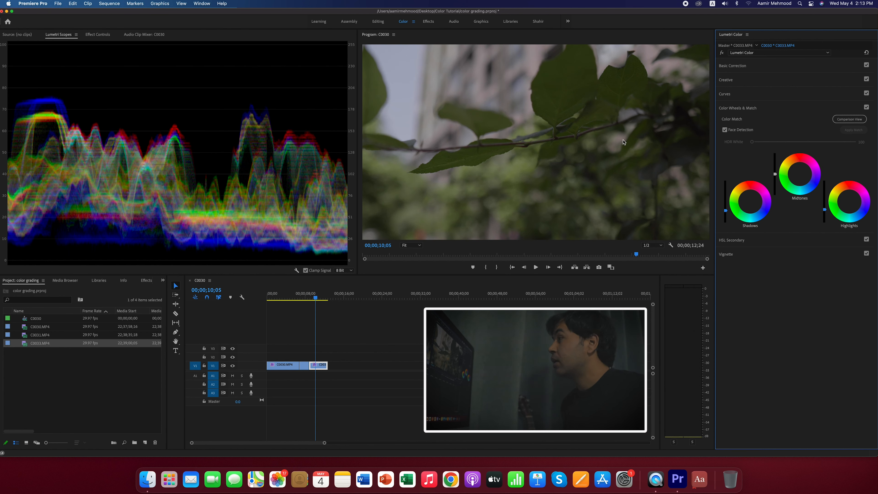
- Raise the third clip's midtones slightly, then set its tint to about 1.7 and exposure to about -0.3
{"action": "left_click_drag", "start_coordinate": [775, 174], "coordinate": [774, 170]}
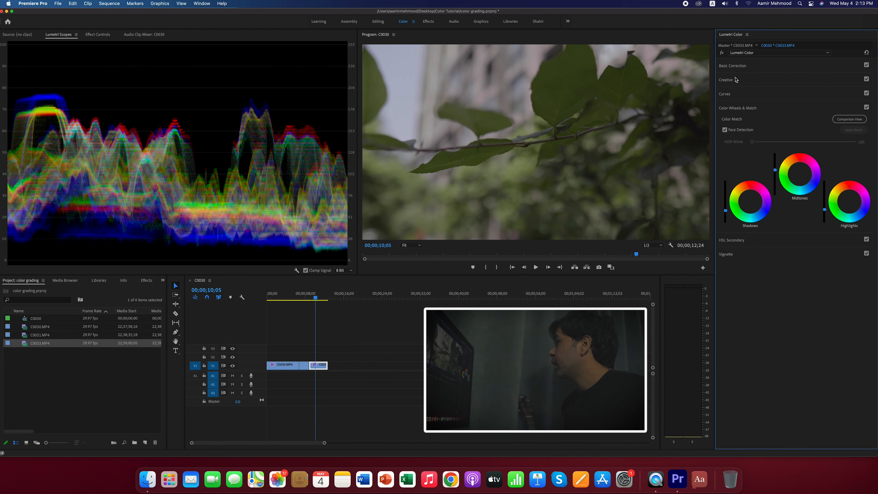
{"action": "left_click", "coordinate": [743, 66]}
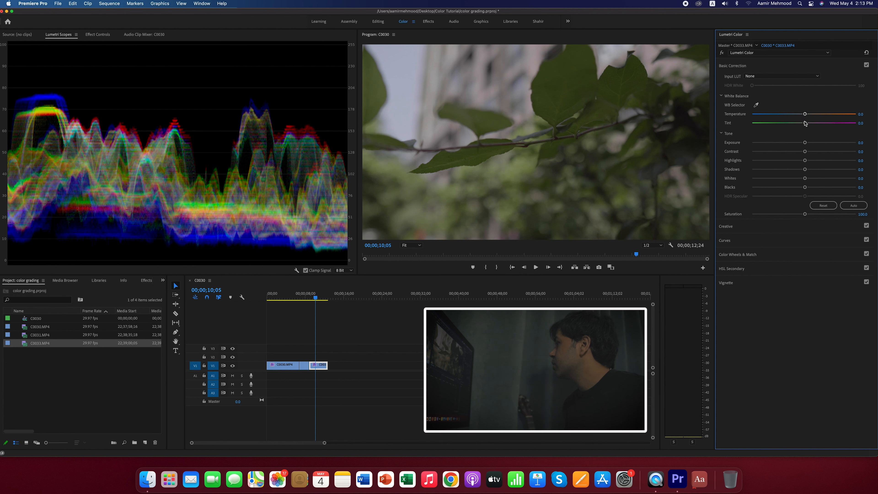
{"action": "left_click_drag", "start_coordinate": [806, 124], "coordinate": [805, 153]}
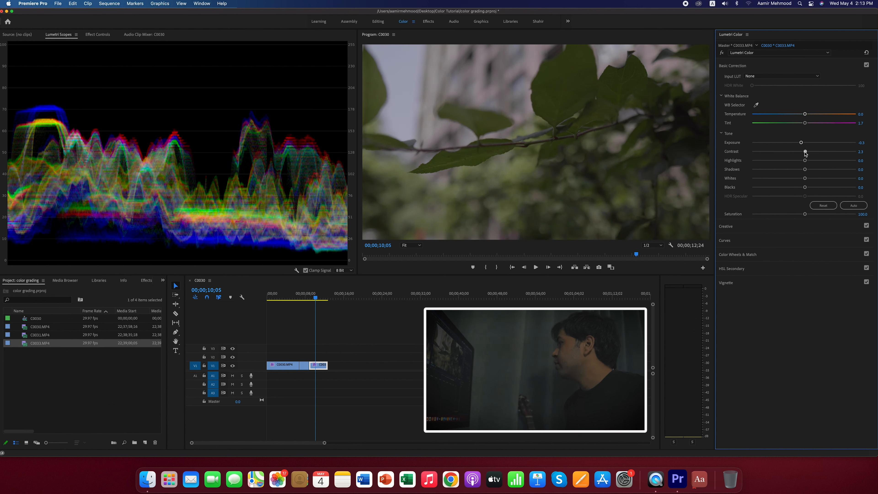
- Set the third clip's contrast to 30, and lower its highlights to about -58 and shadows to about -9
{"action": "left_click", "coordinate": [866, 151]}
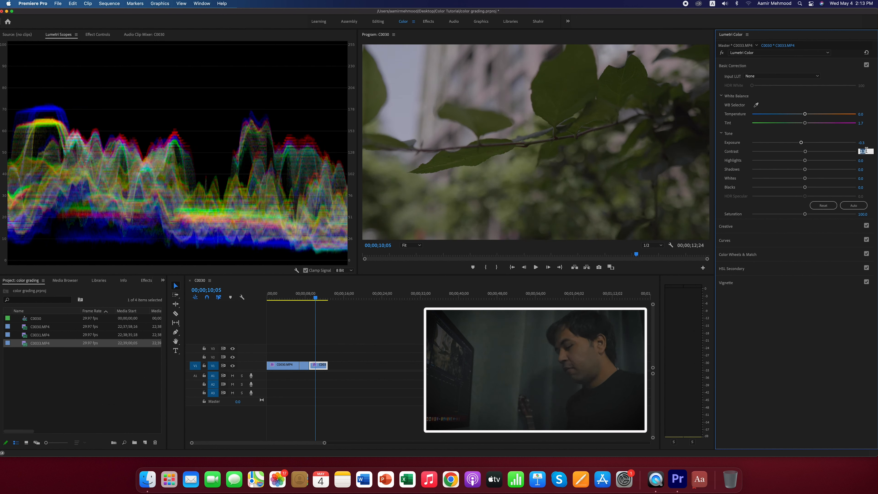
{"action": "type", "text": "30"}
{"action": "key", "text": "Return"}
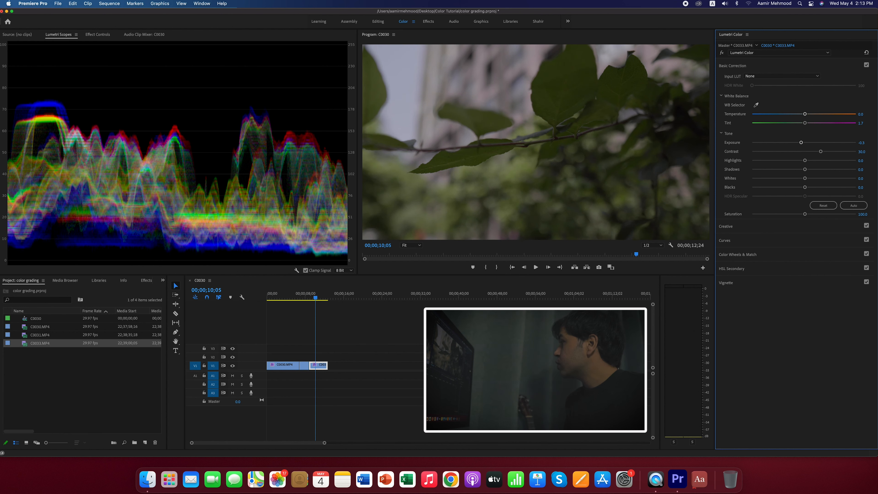
{"action": "left_click_drag", "start_coordinate": [804, 160], "coordinate": [774, 160]}
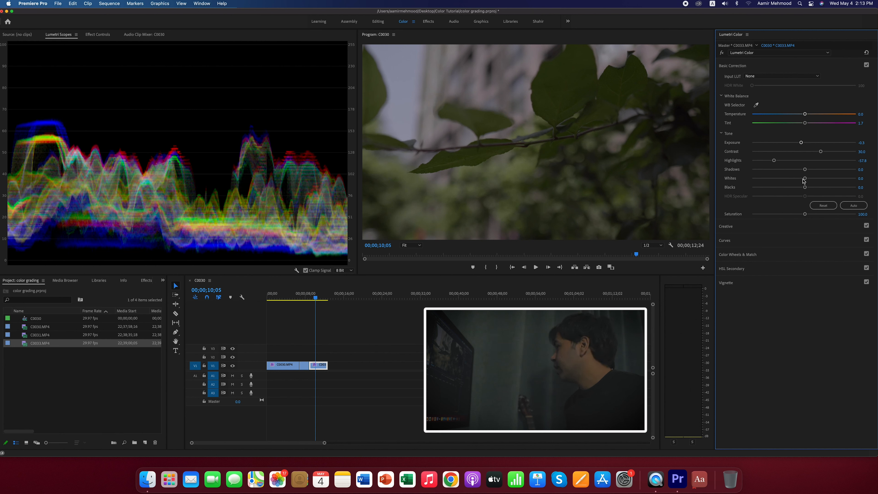
{"action": "left_click_drag", "start_coordinate": [806, 169], "coordinate": [800, 170]}
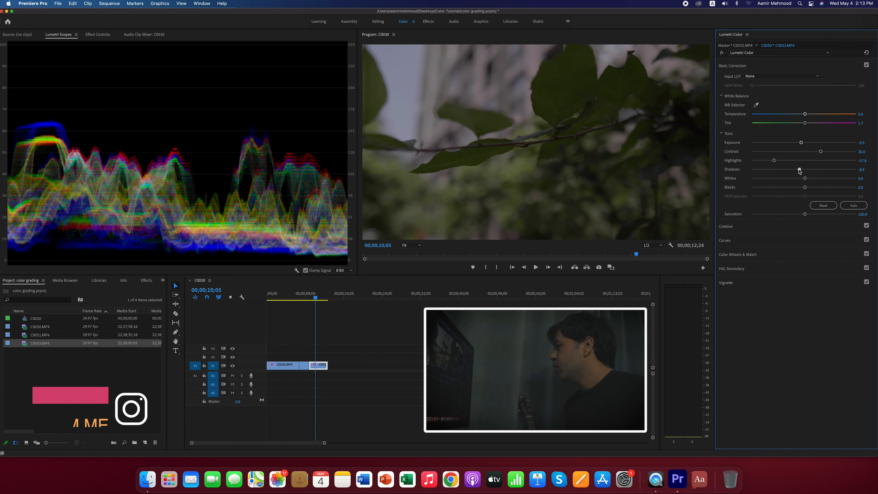
- Set the third clip's Creative faded film adjustment to 20
{"action": "left_click", "coordinate": [750, 228]}
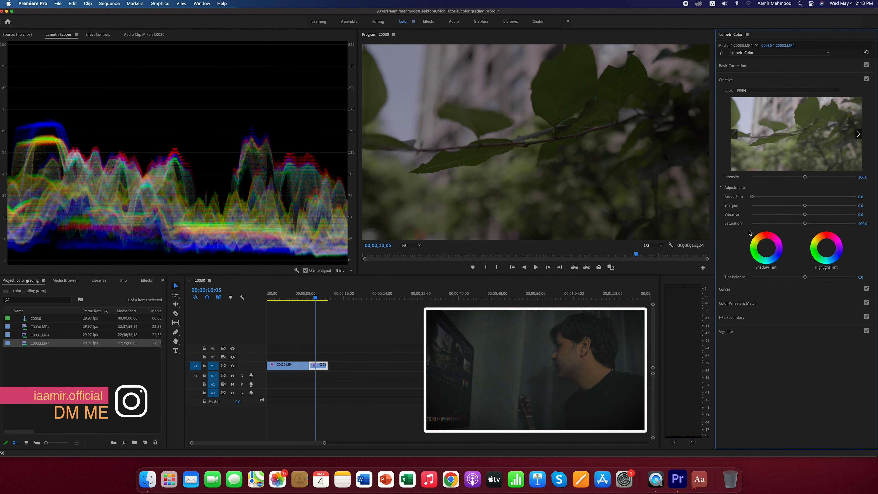
{"action": "left_click", "coordinate": [860, 197]}
{"action": "type", "text": "20"}
{"action": "key", "text": "Return"}
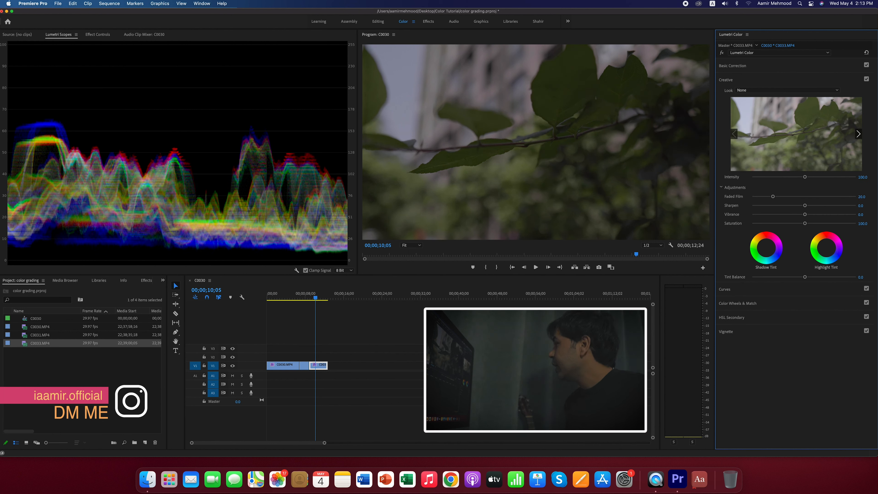
{"action": "left_click_drag", "start_coordinate": [867, 215], "coordinate": [866, 215]}
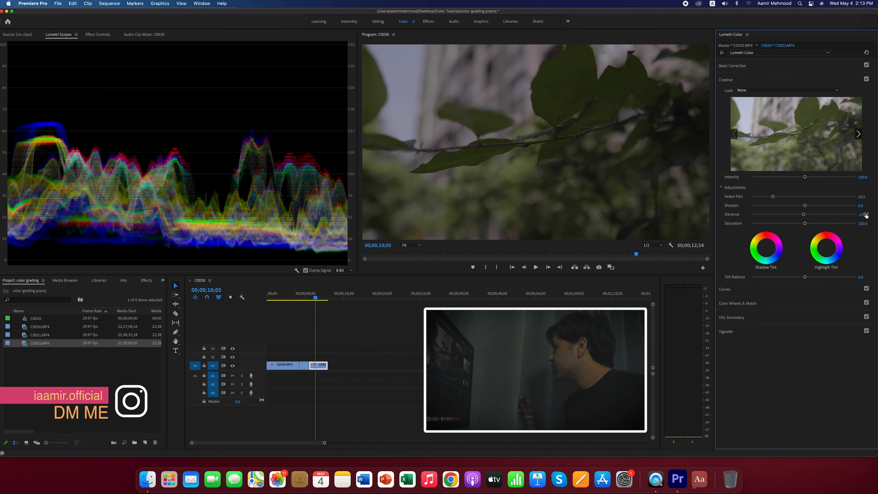
{"action": "key", "text": "Home"}
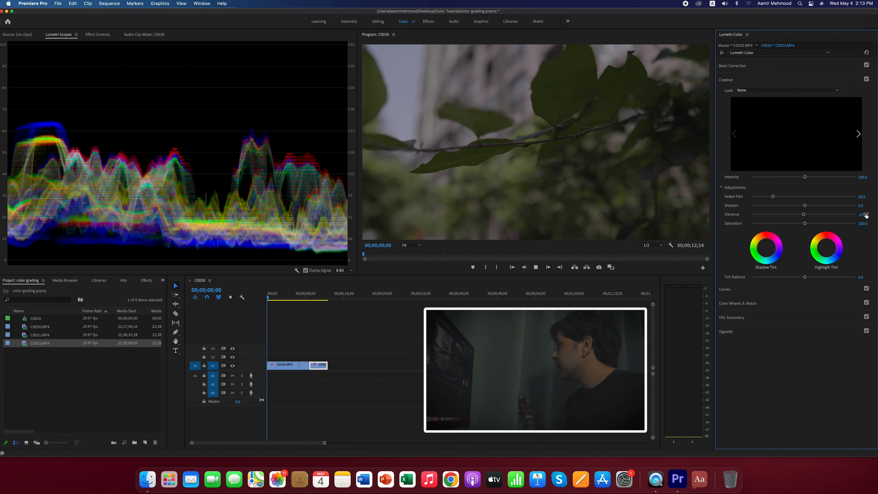
{"action": "key", "text": "space"}
{"action": "left_click", "coordinate": [865, 215]}
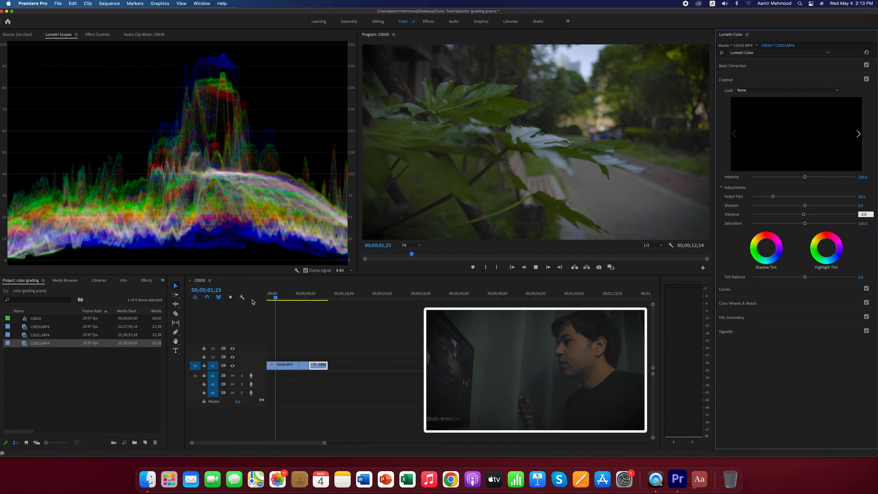
{"action": "left_click_drag", "start_coordinate": [278, 298], "coordinate": [316, 298]}
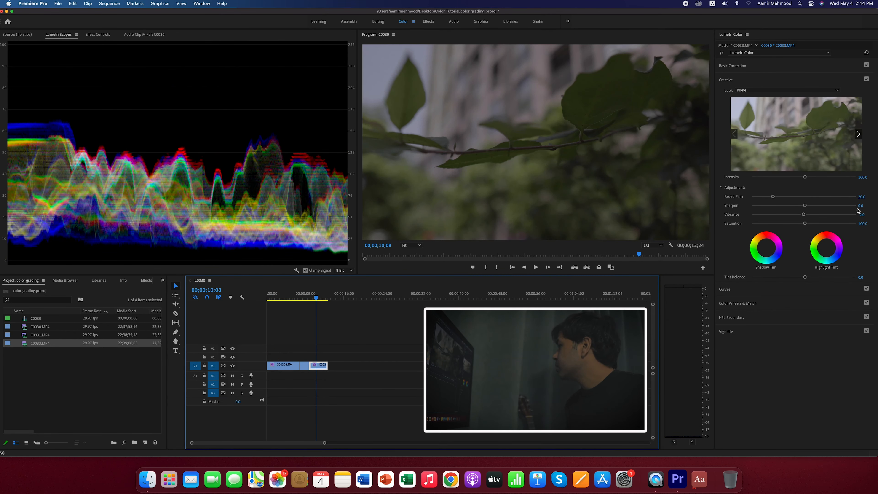
- Set the third clip's Creative vibrance to 50 and saturation to 120
{"action": "left_click", "coordinate": [864, 214]}
{"action": "type", "text": "5"}
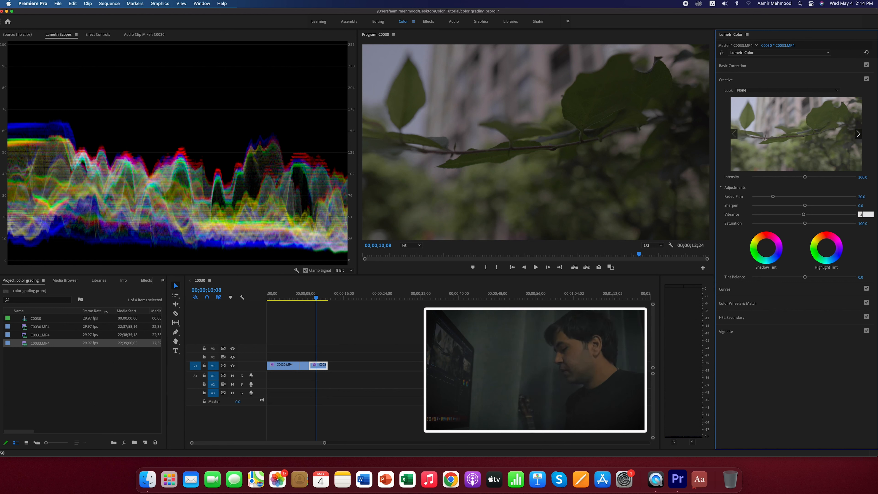
{"action": "type", "text": "0"}
{"action": "key", "text": "Return"}
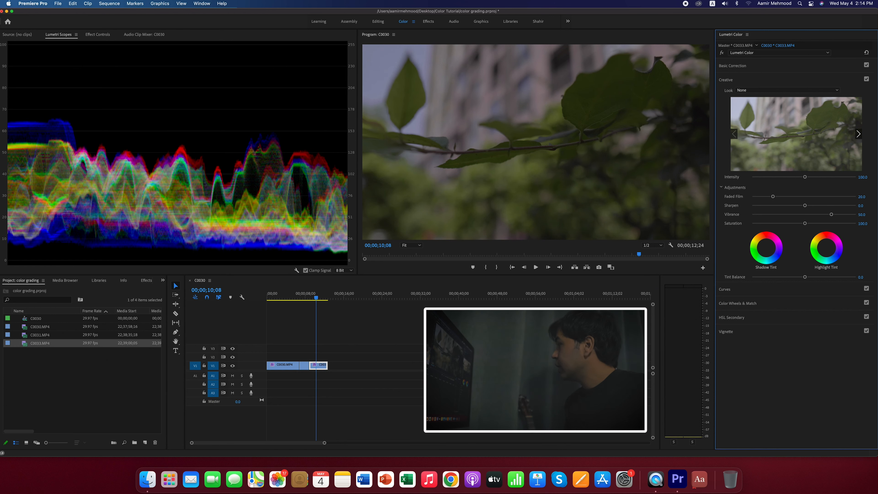
{"action": "left_click", "coordinate": [864, 223]}
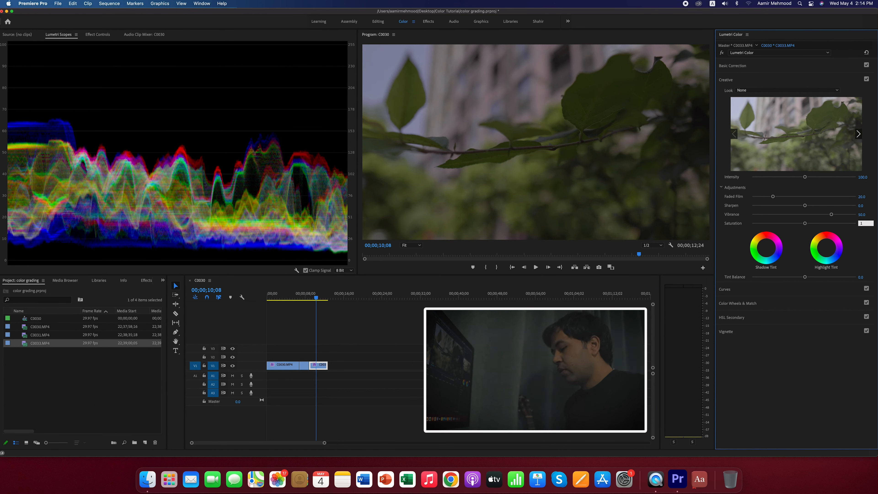
{"action": "type", "text": "120"}
{"action": "key", "text": "Return"}
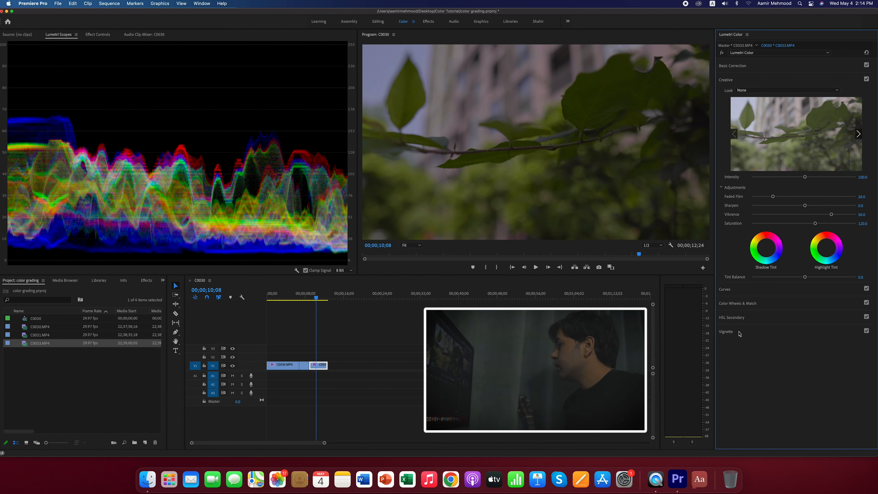
- Add a vignette to the third clip with an amount of -2
{"action": "left_click", "coordinate": [730, 332]}
{"action": "left_click", "coordinate": [860, 148]}
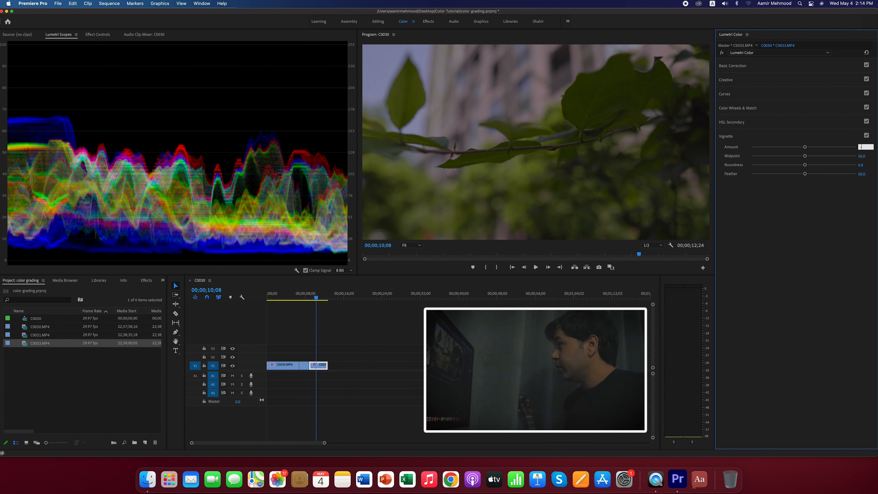
{"action": "key", "text": "Return"}
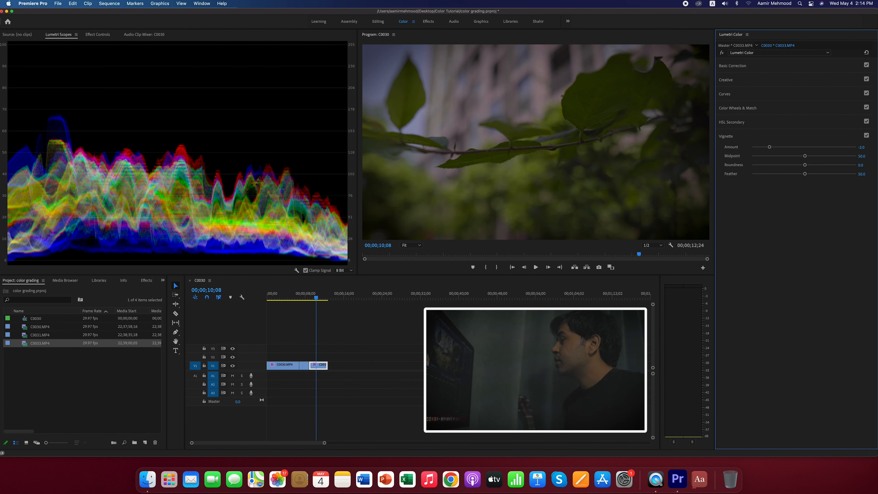
- Play through the graded third clip to its building shot, and return the playhead to the leaves shot at about 00;00;10;16
{"action": "key", "text": "space"}
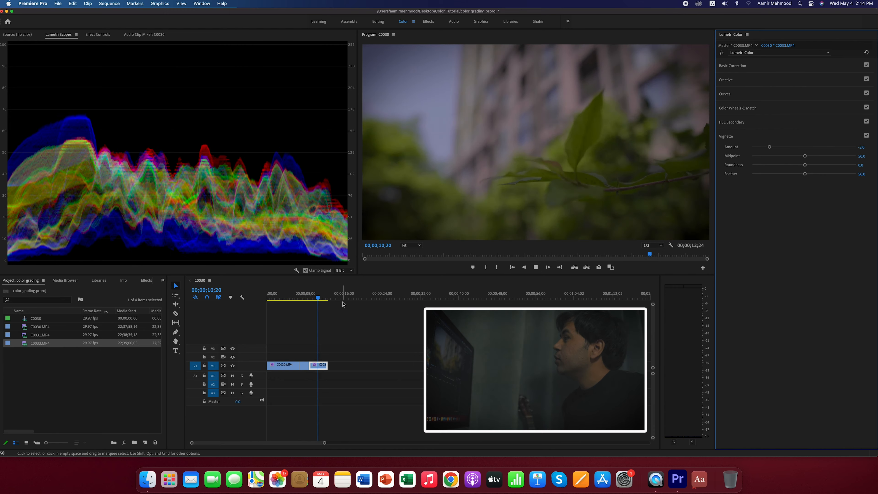
{"action": "key", "text": "space"}
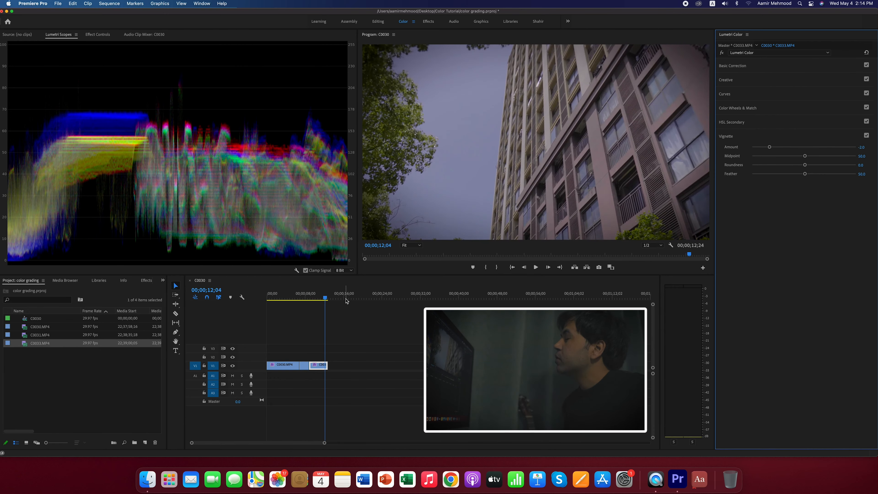
{"action": "key", "text": "space"}
{"action": "key", "text": "space"}
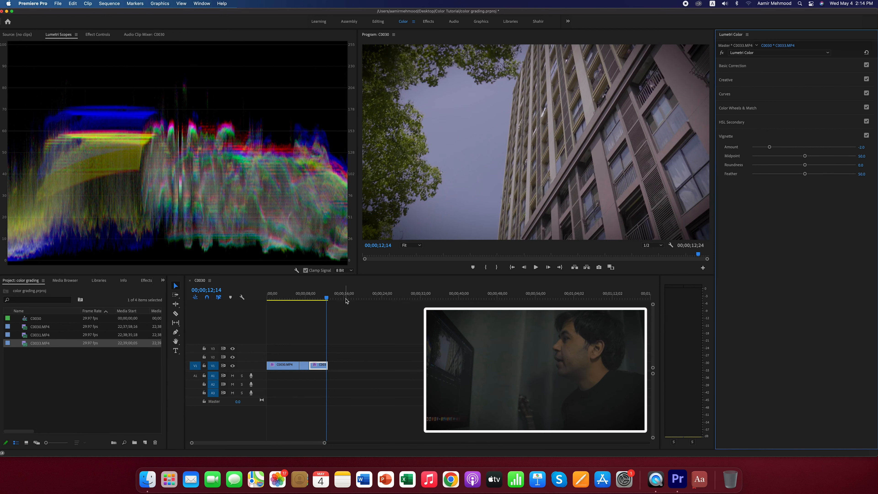
{"action": "left_click_drag", "start_coordinate": [329, 298], "coordinate": [317, 298]}
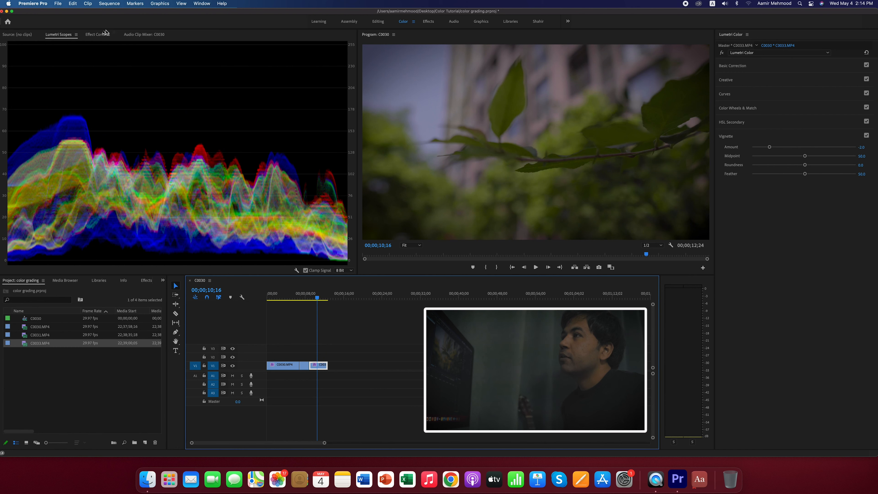
- Toggle the third clip's Lumetri Color effect off and back on in Effect Controls to compare the image before and after grading
{"action": "left_click", "coordinate": [99, 35]}
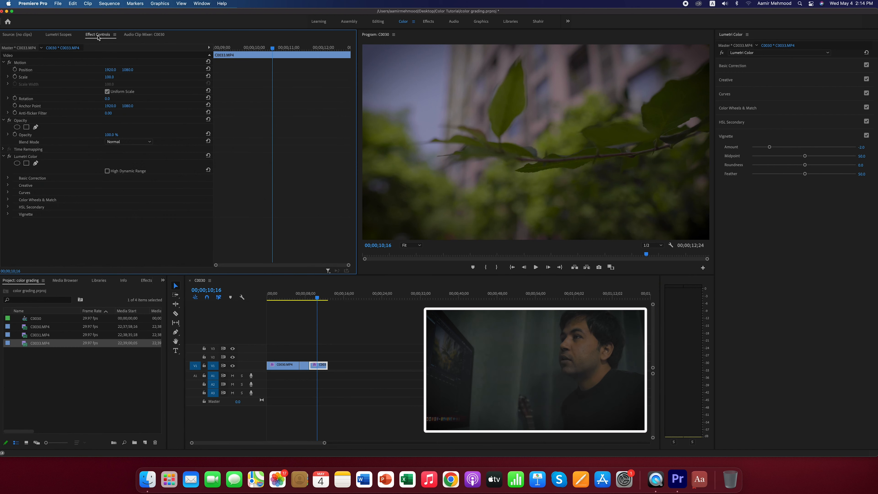
{"action": "left_click", "coordinate": [9, 157]}
{"action": "left_click", "coordinate": [9, 156]}
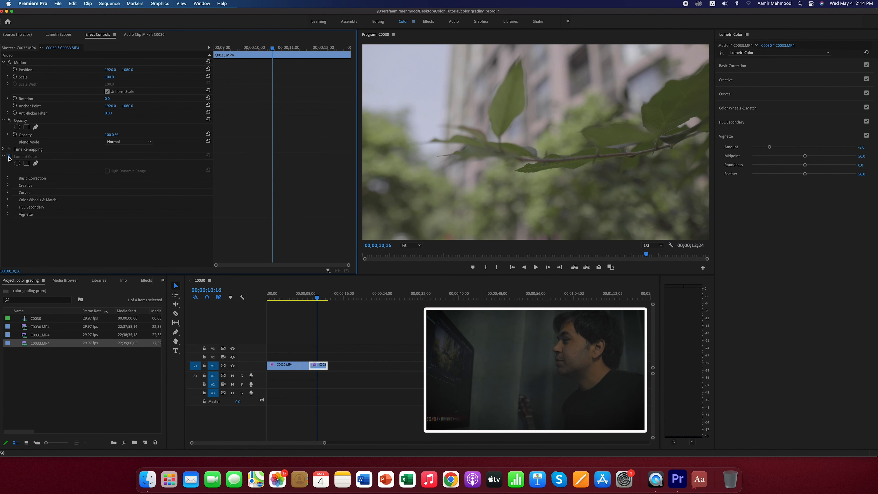